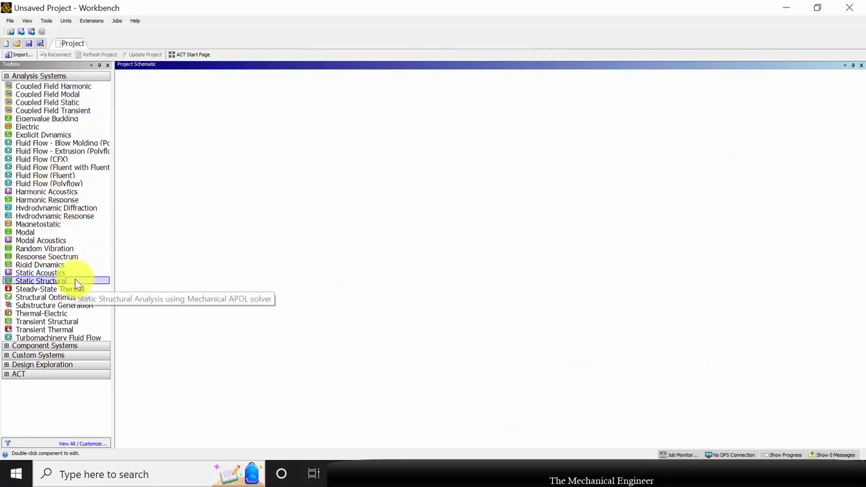
# Add a Static Structural analysis system and import flange.IGS as its geometry
pyautogui.moveTo(67, 281); pyautogui.dragTo(146, 119)
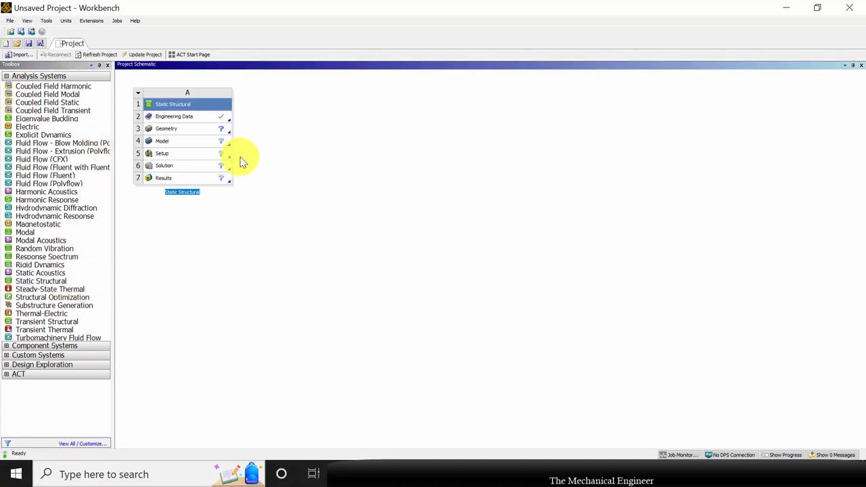
pyautogui.click(186, 230)
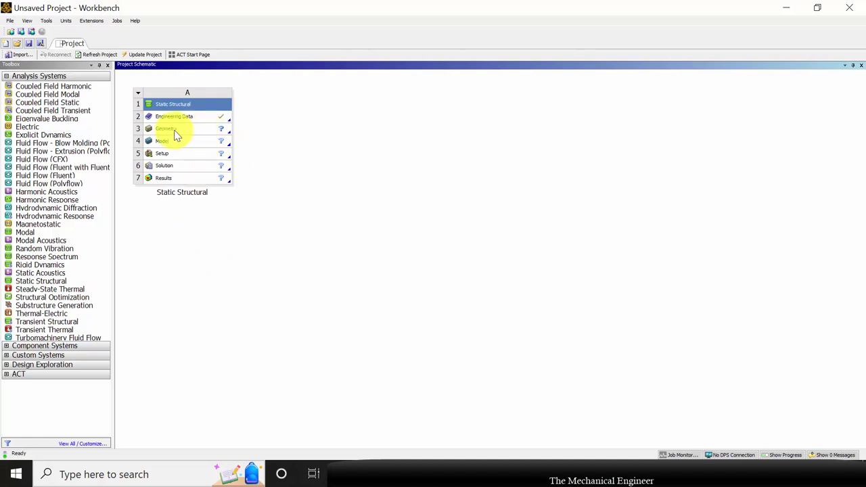
pyautogui.click(174, 130)
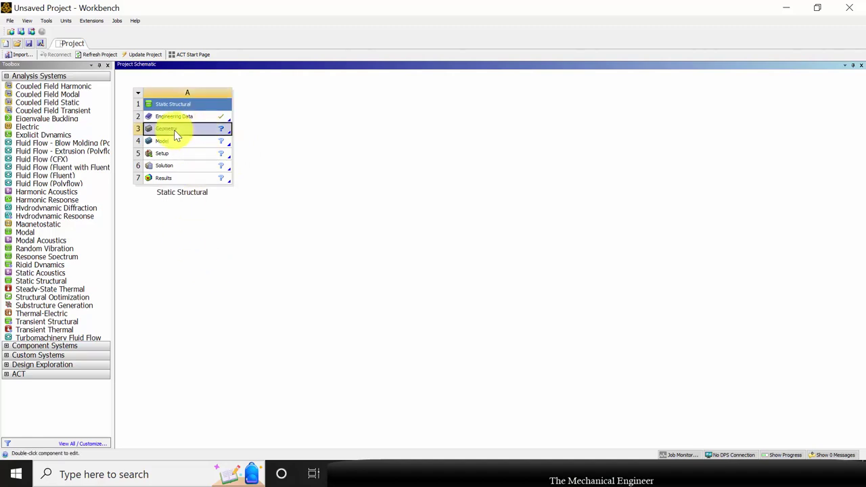
pyautogui.rightClick(174, 130)
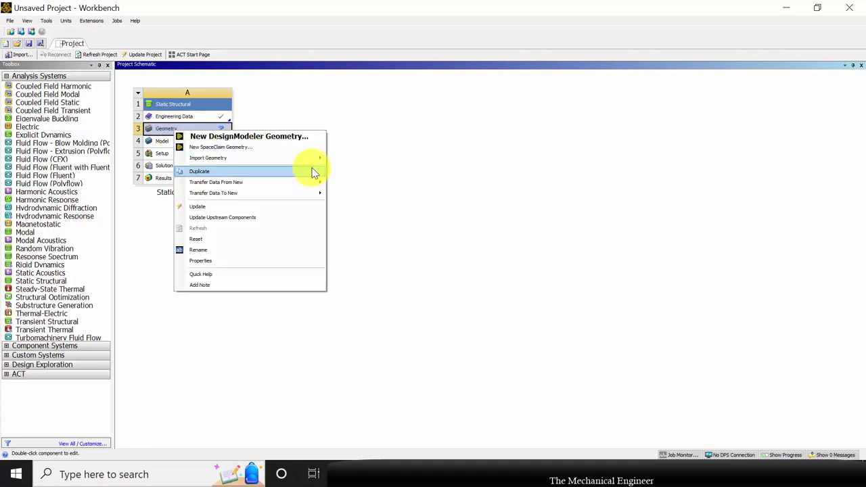
pyautogui.moveTo(312, 164)
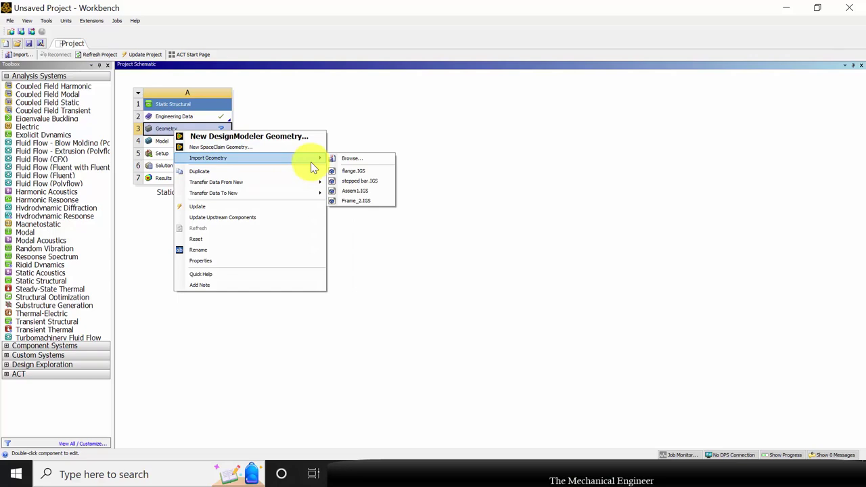
pyautogui.click(350, 159)
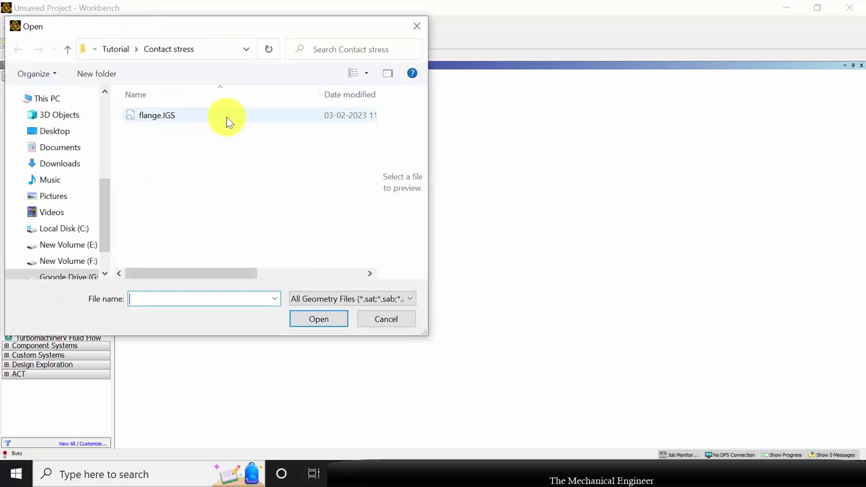
pyautogui.click(187, 113)
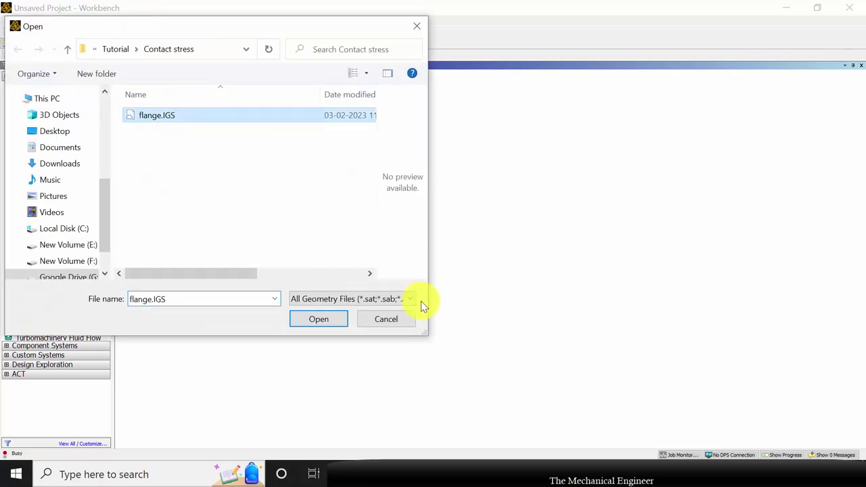
pyautogui.click(318, 321)
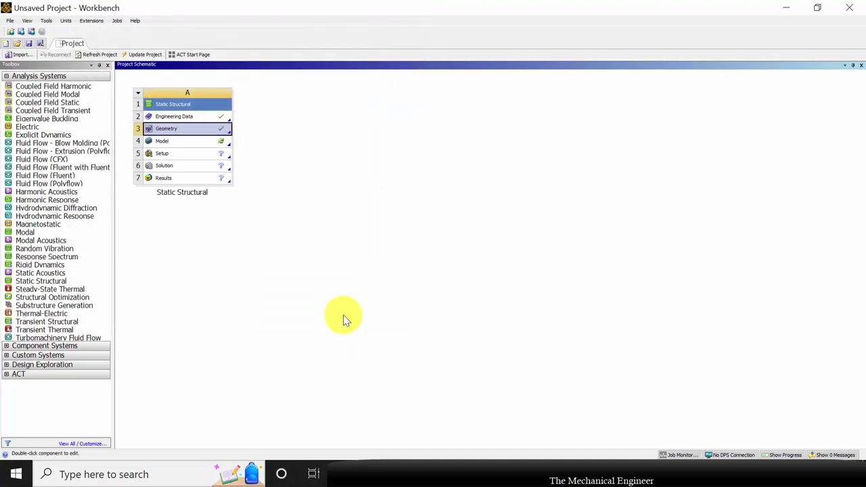
pyautogui.click(178, 142)
# Launch Ansys Mechanical from the Model cell to load the flange assembly
pyautogui.rightClick(178, 142)
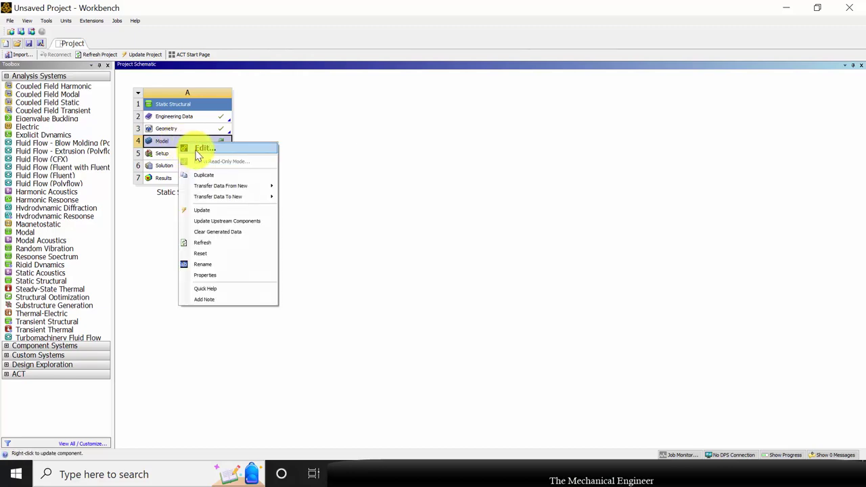
pyautogui.click(197, 151)
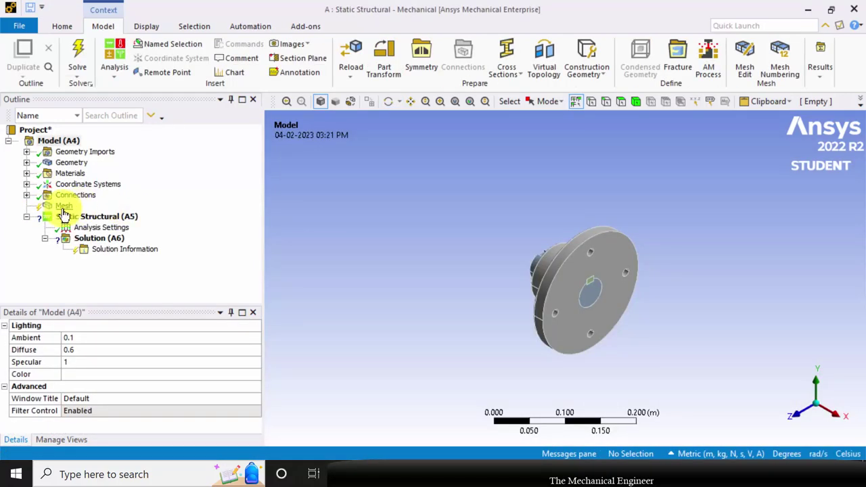
pyautogui.click(62, 209)
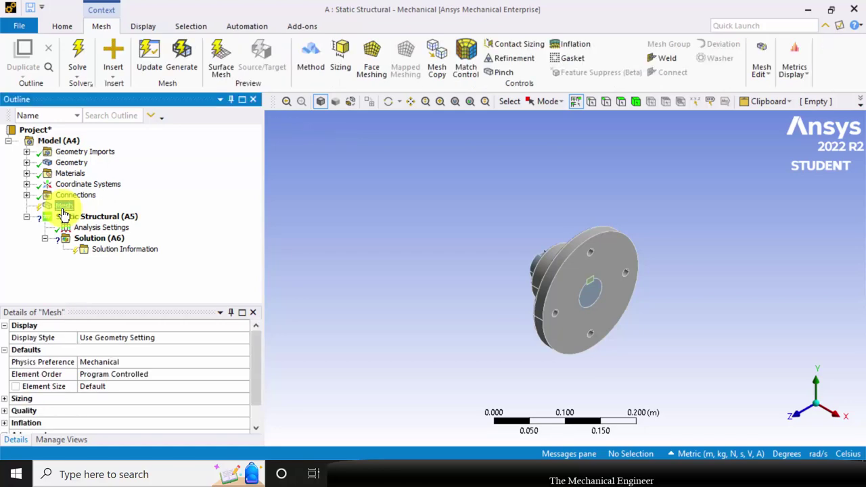
# Generate the default mesh on the flange assembly and rotate the view to inspect it
pyautogui.rightClick(63, 210)
pyautogui.click(116, 250)
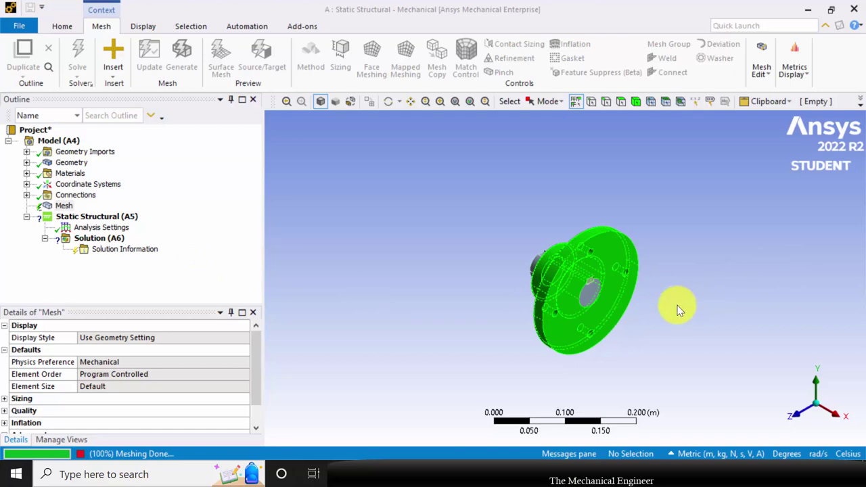
pyautogui.moveTo(657, 314); pyautogui.dragTo(571, 287, button='middle')
pyautogui.scroll(4, 572, 276)
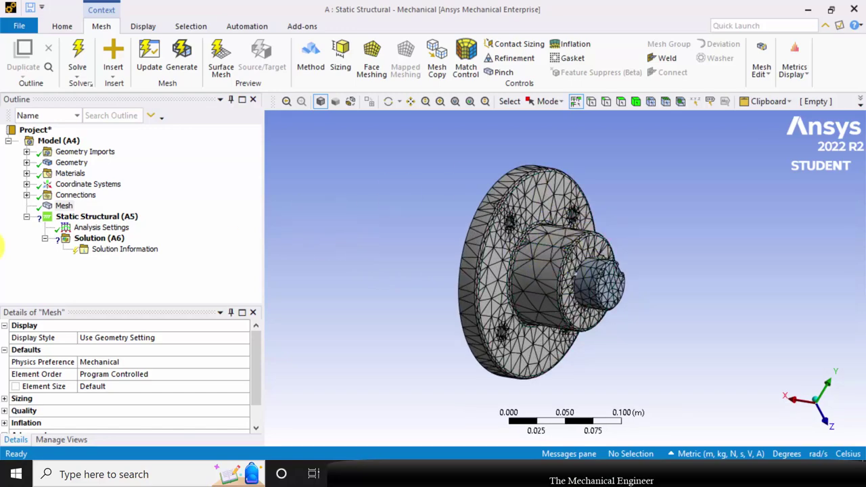
pyautogui.click(90, 220)
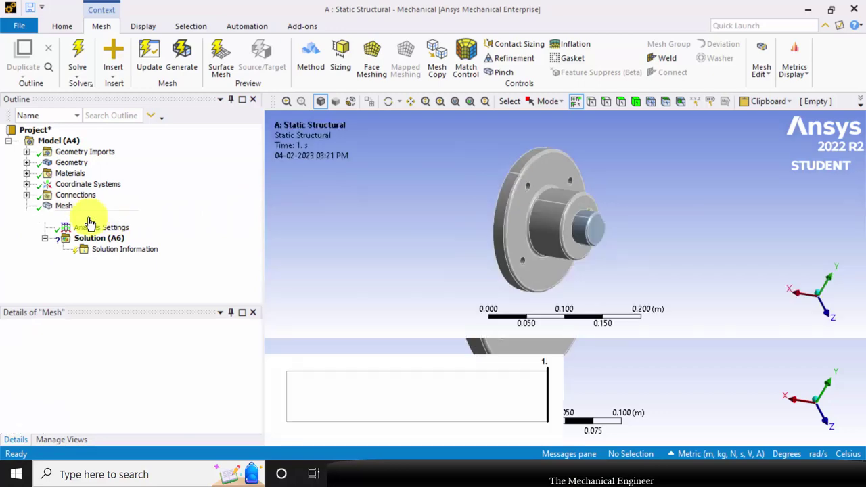
# Insert a Fixed Support into the Static Structural analysis
pyautogui.rightClick(94, 221)
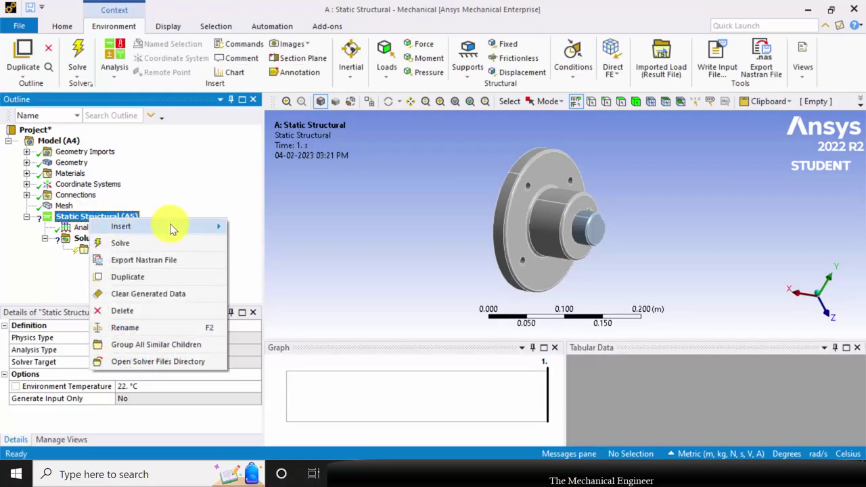
pyautogui.moveTo(174, 230)
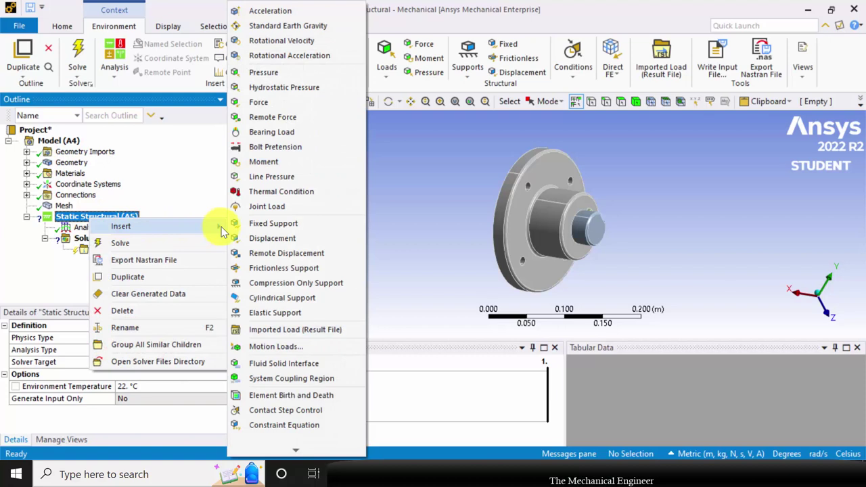
pyautogui.click(288, 225)
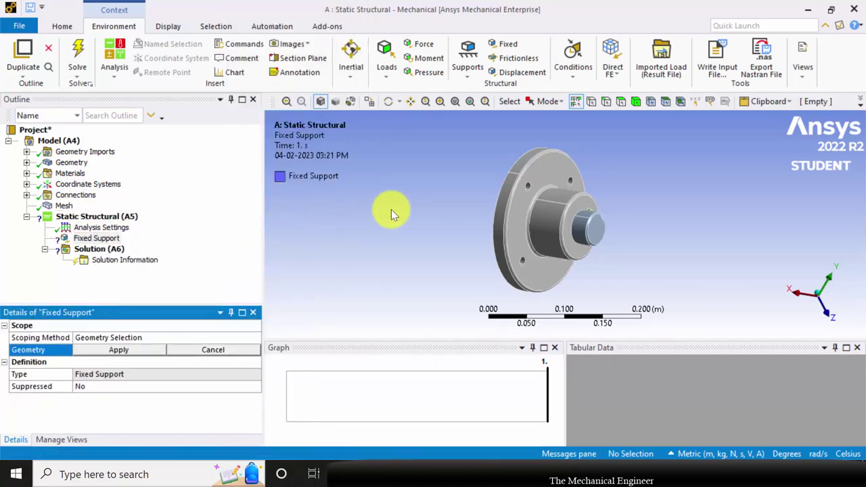
pyautogui.scroll(-5, 536, 191)
pyautogui.scroll(8, 535, 190)
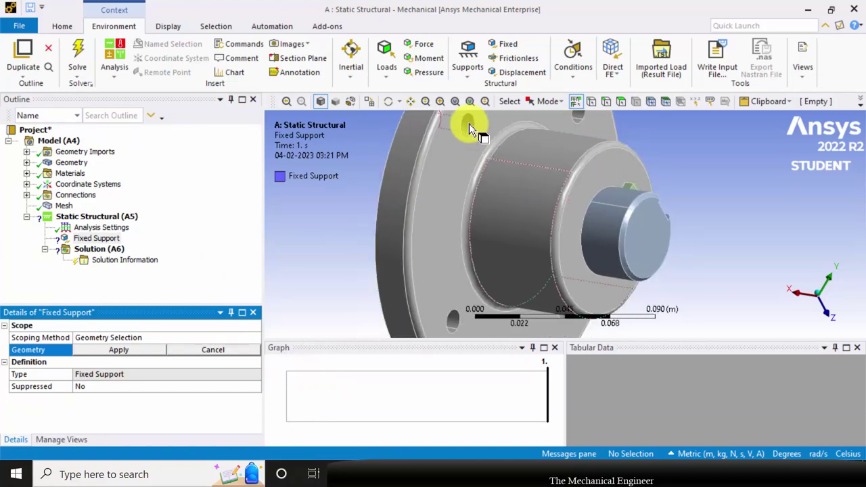
# Select the first five bolt-hole faces of the flange for the fixed support
pyautogui.click(469, 124)
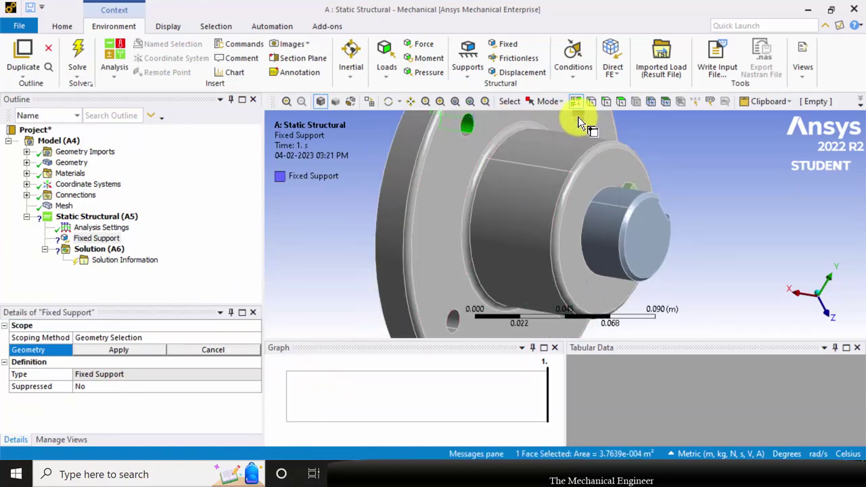
pyautogui.keyDown('ctrl'); pyautogui.click(580, 115); pyautogui.keyUp('ctrl')
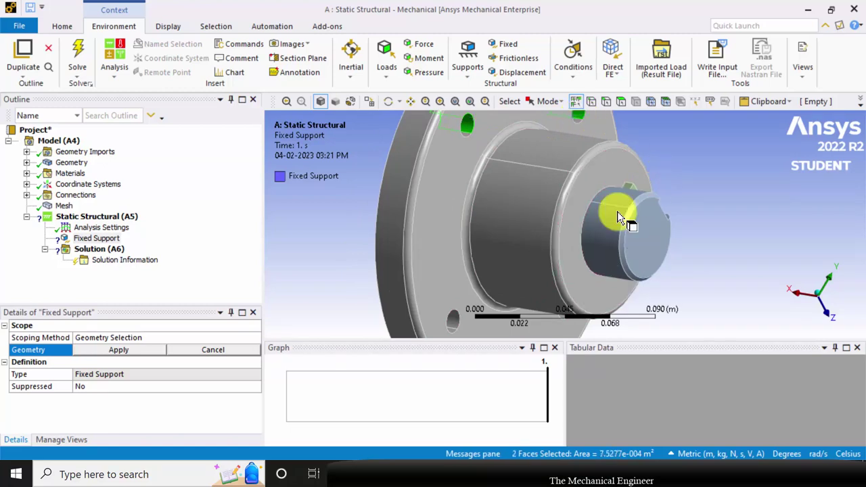
pyautogui.keyDown('ctrl'); pyautogui.click(455, 319); pyautogui.keyUp('ctrl')
pyautogui.scroll(-3, 710, 239)
pyautogui.moveTo(681, 236); pyautogui.dragTo(605, 236, button='middle')
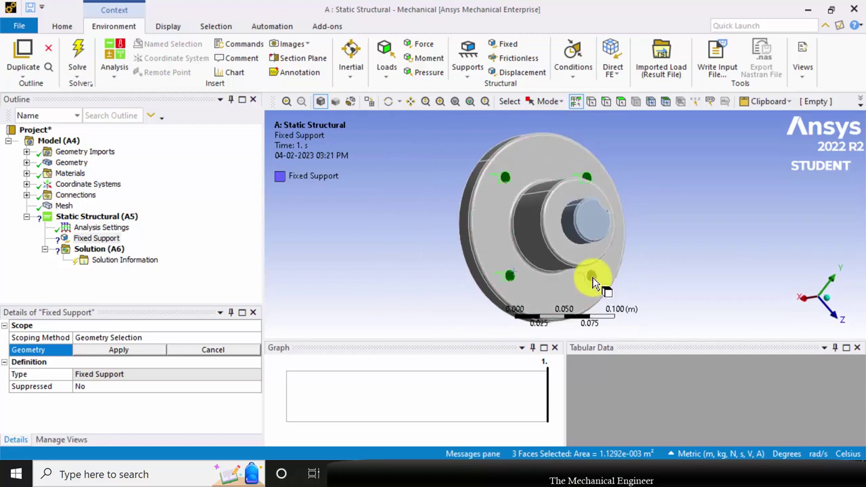
pyautogui.keyDown('ctrl'); pyautogui.click(593, 282); pyautogui.keyUp('ctrl')
pyautogui.moveTo(709, 226); pyautogui.dragTo(615, 247, button='middle')
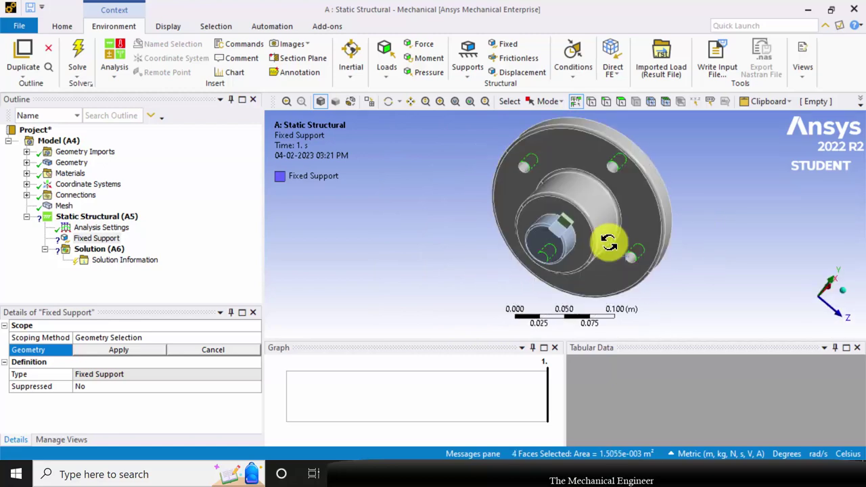
pyautogui.keyDown('ctrl'); pyautogui.click(641, 267); pyautogui.keyUp('ctrl')
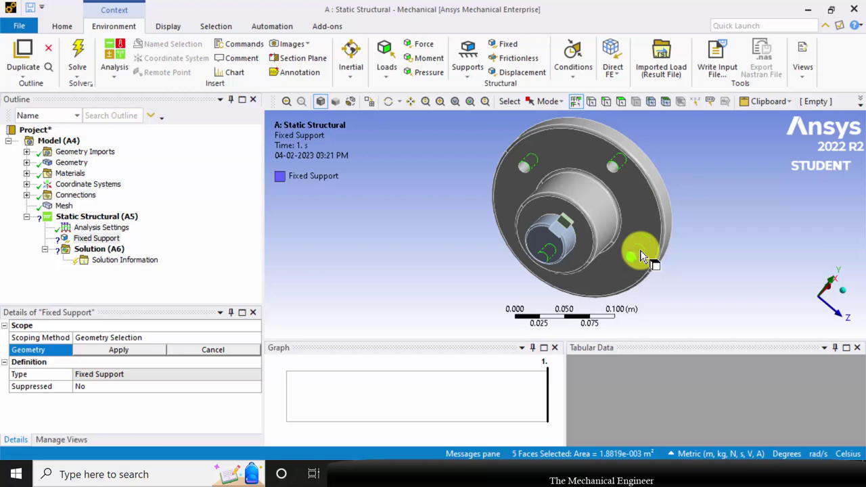
# Add the remaining three bolt-hole faces and apply all eight to the fixed support
pyautogui.keyDown('ctrl'); pyautogui.click(613, 166); pyautogui.keyUp('ctrl')
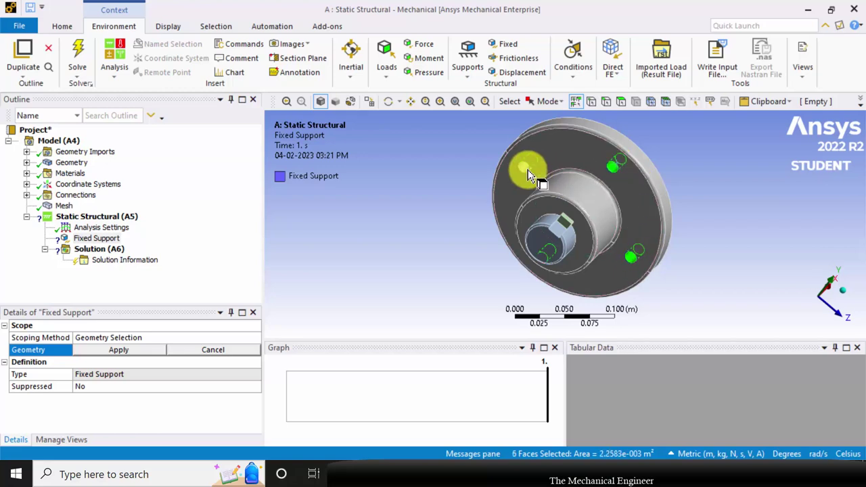
pyautogui.keyDown('ctrl'); pyautogui.click(528, 174); pyautogui.keyUp('ctrl')
pyautogui.moveTo(575, 241); pyautogui.dragTo(535, 303, button='middle')
pyautogui.keyDown('ctrl'); pyautogui.click(532, 290); pyautogui.keyUp('ctrl')
pyautogui.click(151, 349)
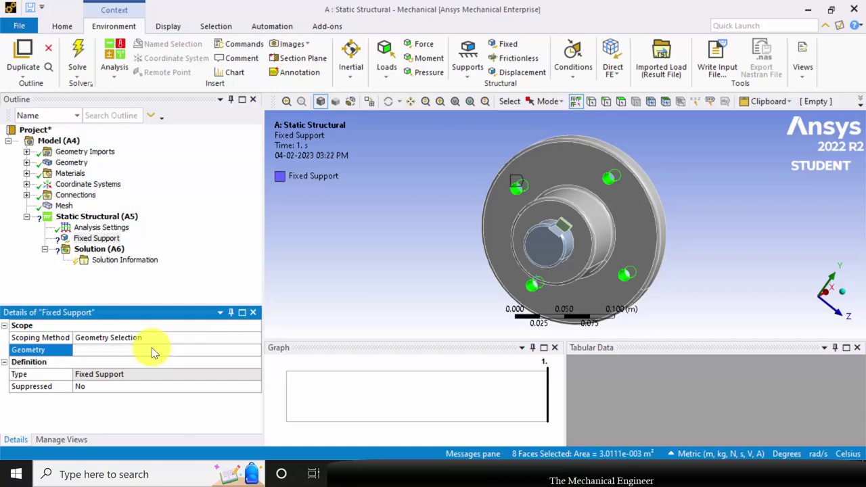
pyautogui.scroll(3, 435, 242)
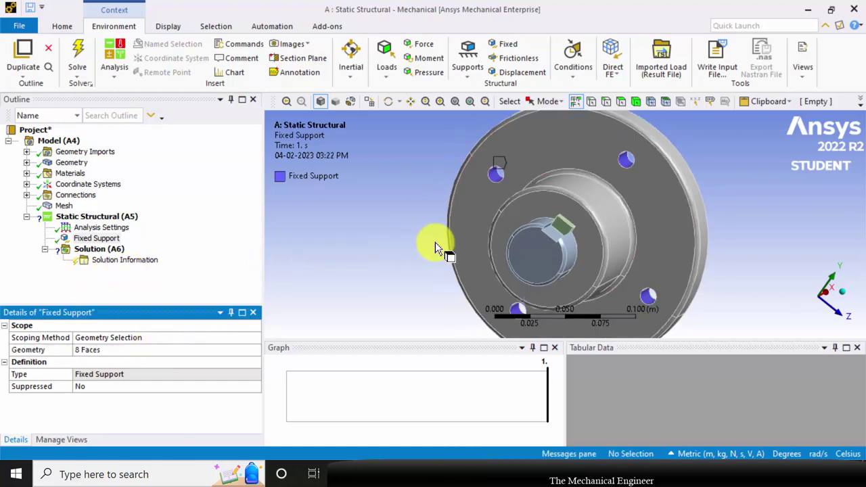
pyautogui.scroll(-4, 441, 237)
pyautogui.moveTo(440, 237); pyautogui.dragTo(557, 268, button='middle')
# Insert a Moment load and assign it to the shaft's end face
pyautogui.rightClick(110, 218)
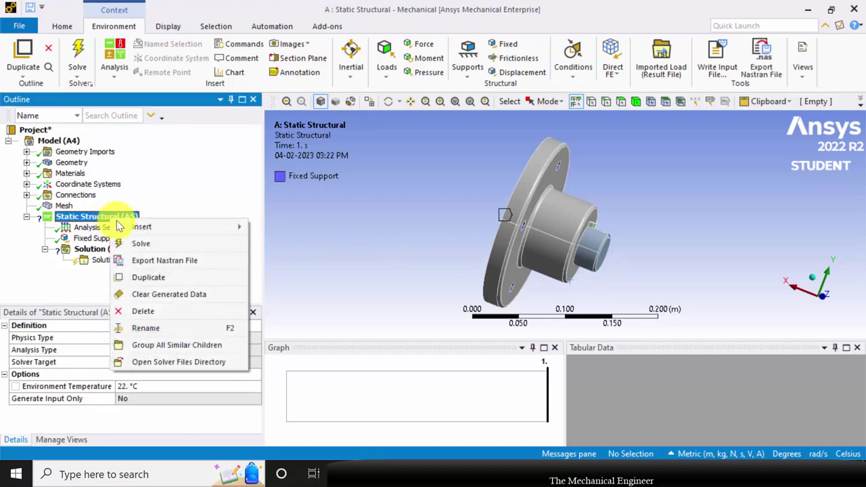
pyautogui.moveTo(197, 227)
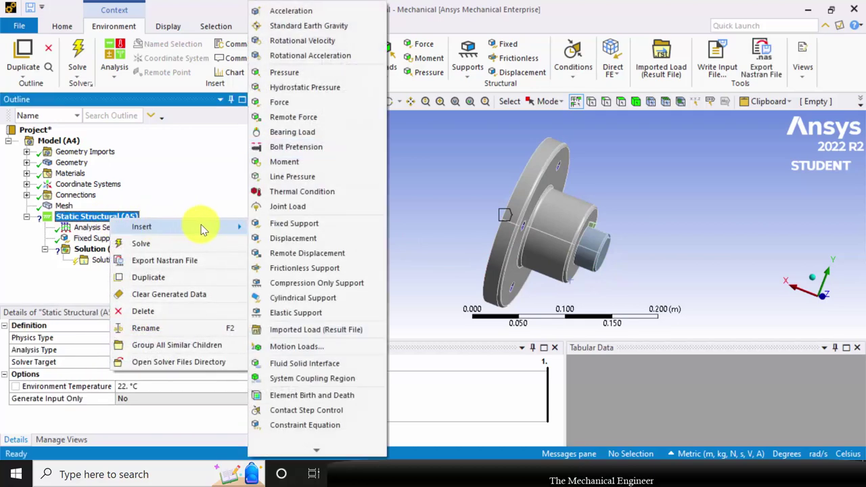
pyautogui.click(282, 161)
pyautogui.moveTo(691, 312); pyautogui.dragTo(623, 234, button='middle')
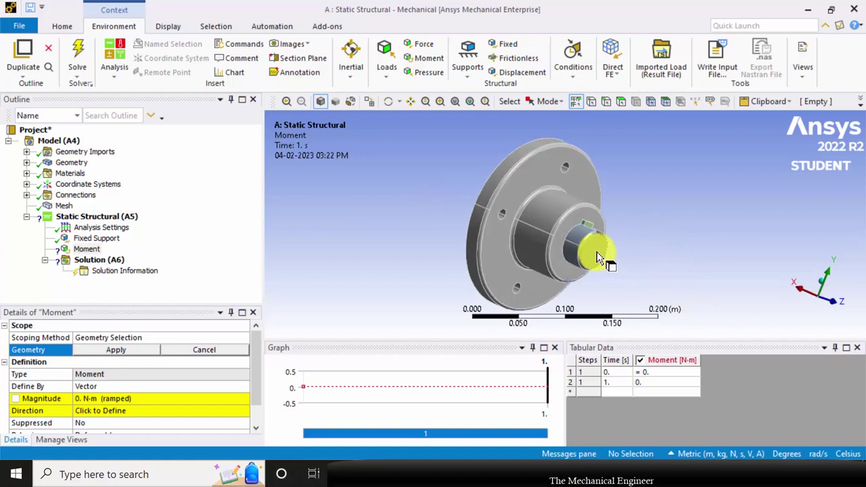
pyautogui.click(598, 257)
pyautogui.click(104, 353)
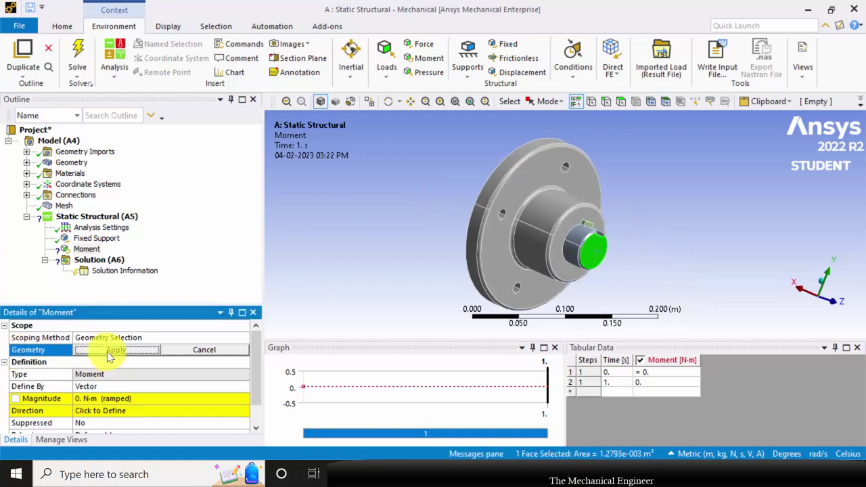
# Define the moment by Components with an X component of 100 N·m
pyautogui.click(248, 386)
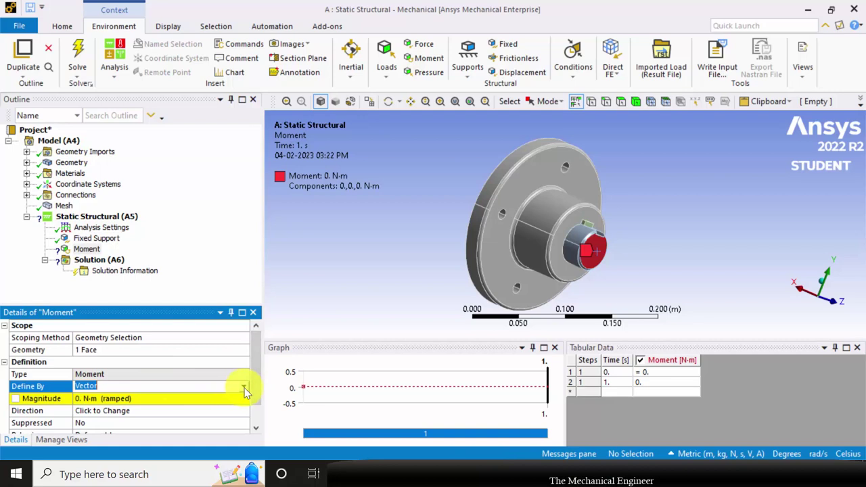
pyautogui.click(244, 387)
pyautogui.click(208, 399)
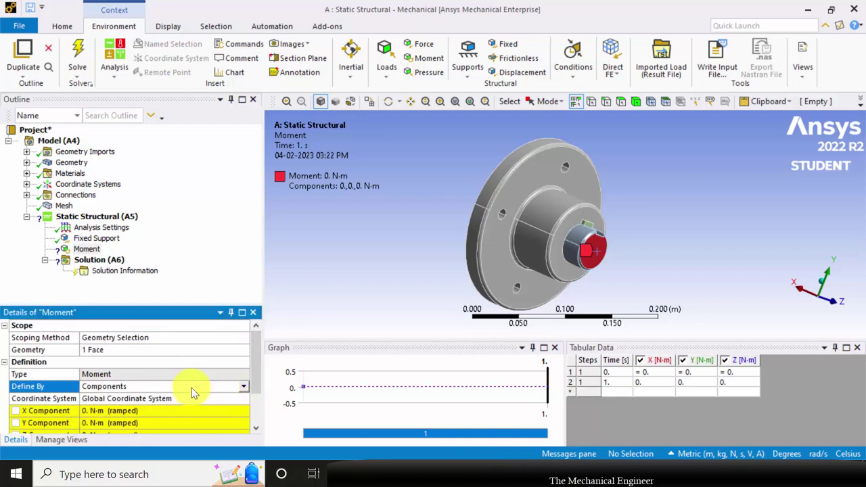
pyautogui.scroll(-2, 189, 369)
pyautogui.moveTo(712, 251); pyautogui.dragTo(761, 268, button='middle')
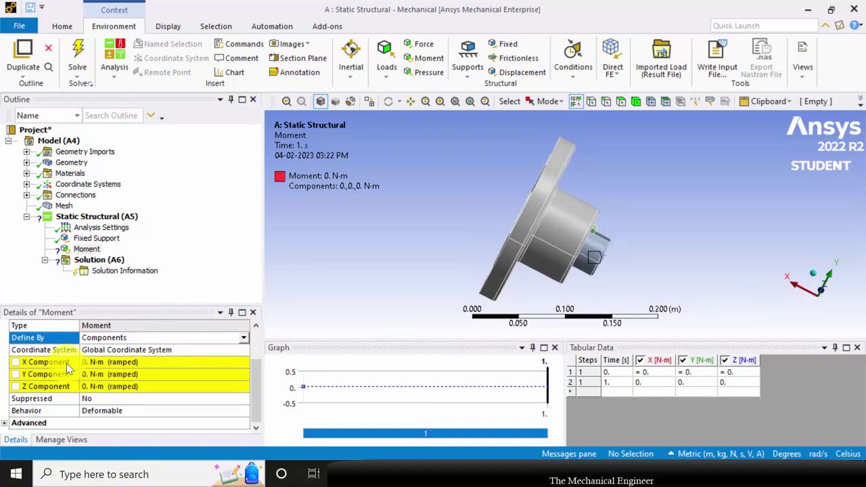
pyautogui.click(122, 363)
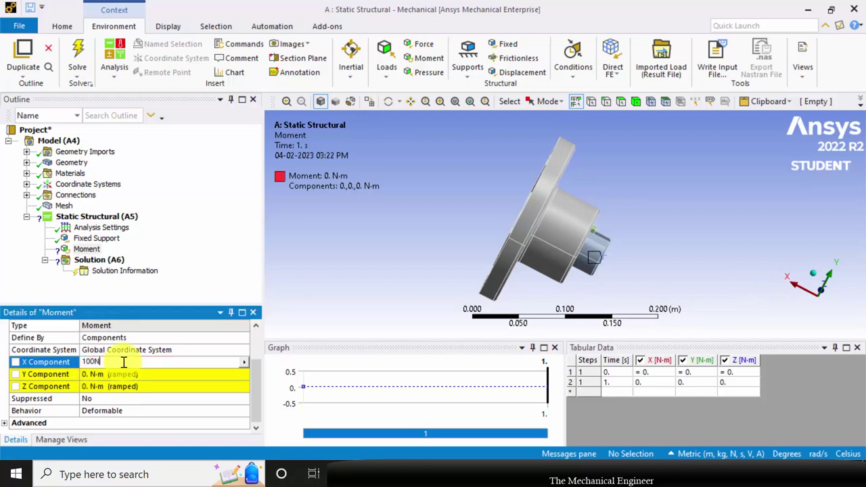
pyautogui.press('Return')
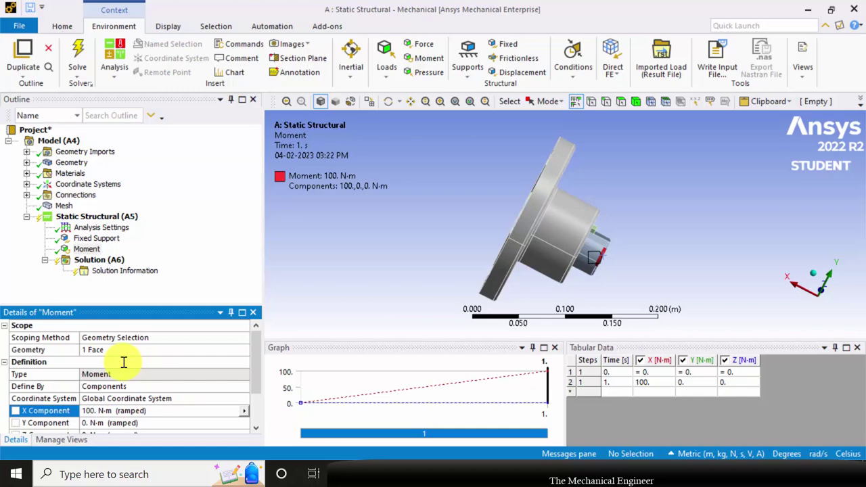
pyautogui.moveTo(673, 271); pyautogui.dragTo(573, 246, button='middle')
pyautogui.scroll(4, 576, 233)
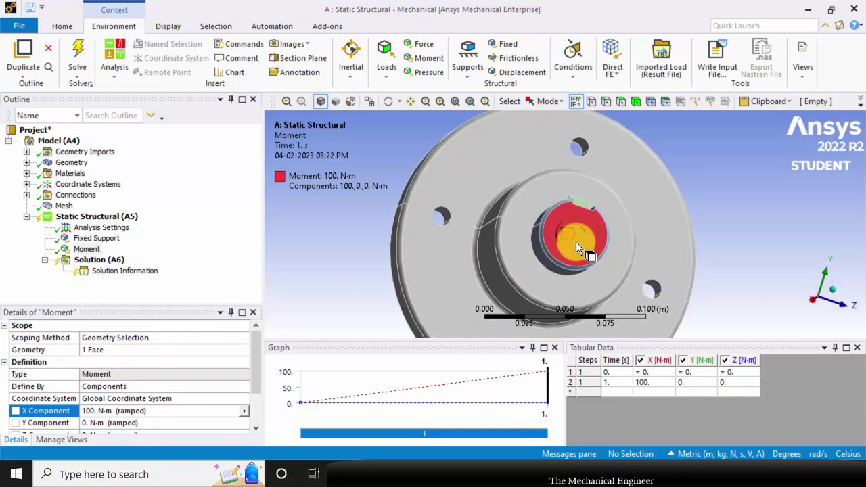
pyautogui.moveTo(697, 232); pyautogui.dragTo(548, 265, button='middle')
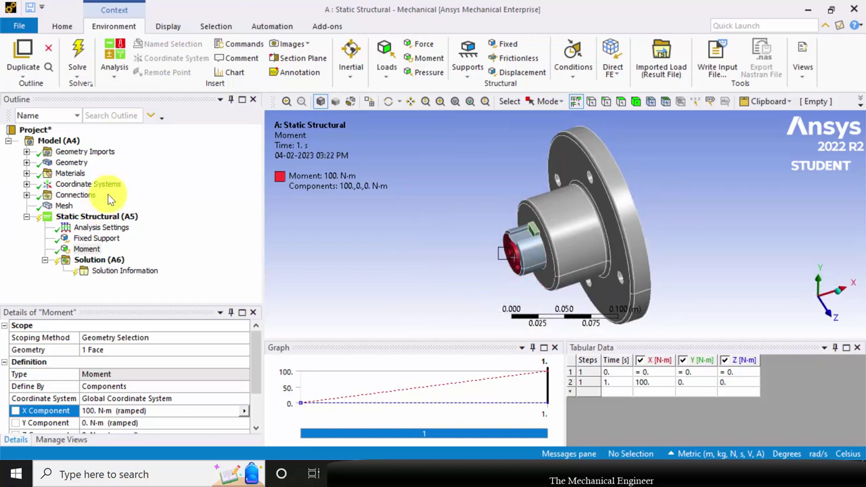
# Expand Connections > Contacts and select the flange-to-shaft contact region
pyautogui.click(26, 196)
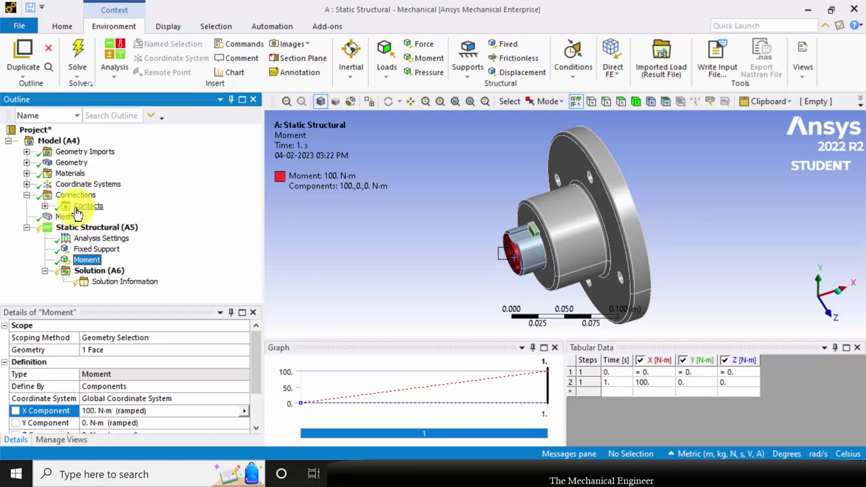
pyautogui.click(45, 206)
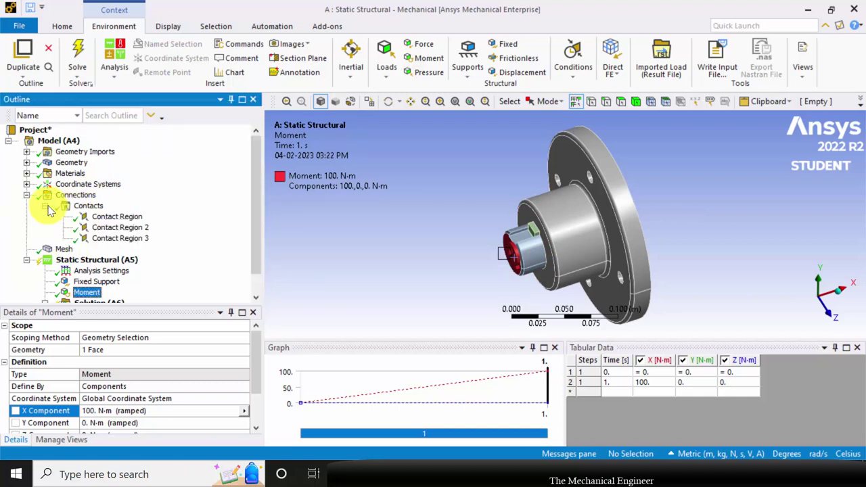
pyautogui.click(108, 217)
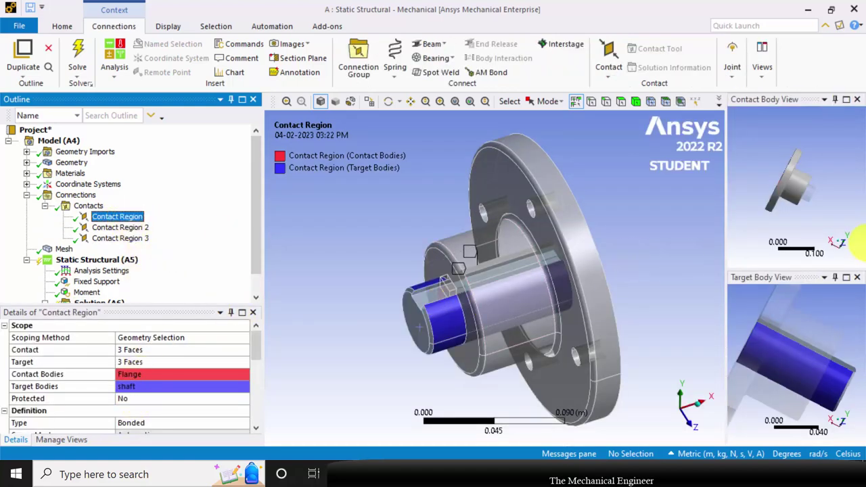
pyautogui.scroll(-2, 831, 196)
pyautogui.scroll(4, 830, 226)
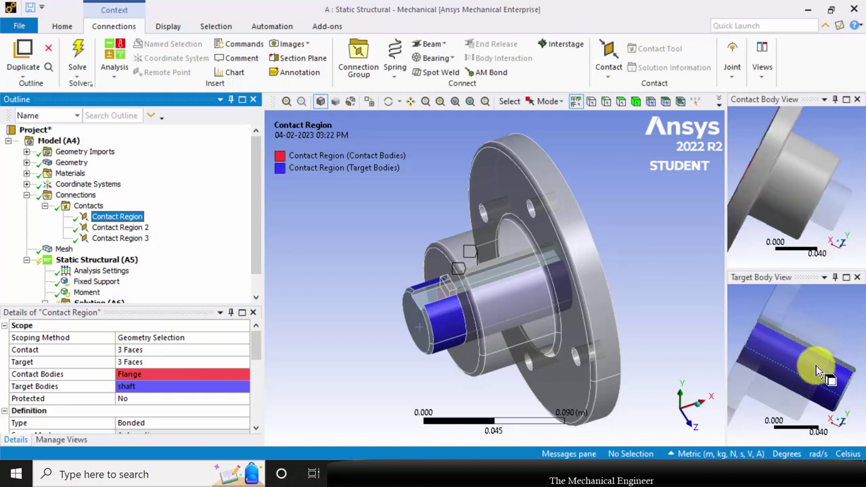
pyautogui.moveTo(820, 194); pyautogui.dragTo(848, 220, button='middle')
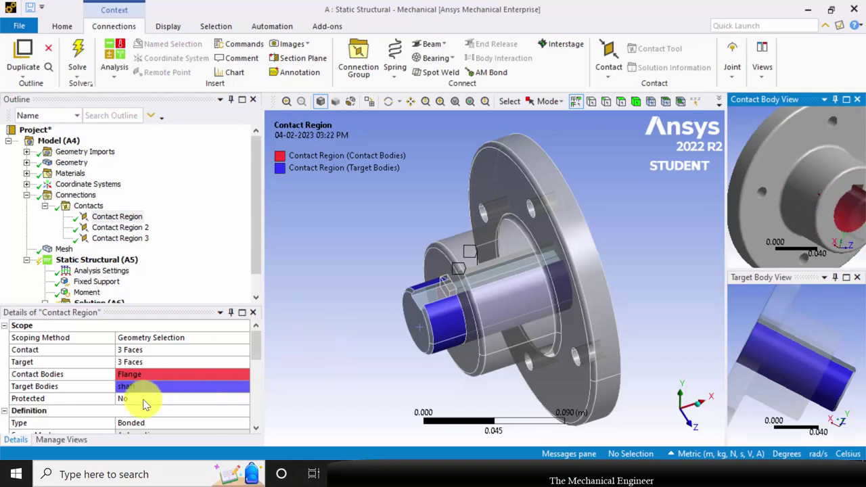
pyautogui.scroll(-2, 132, 379)
# Set the flange-to-shaft contact Type to Frictional with a 0.15 friction coefficient
pyautogui.click(226, 350)
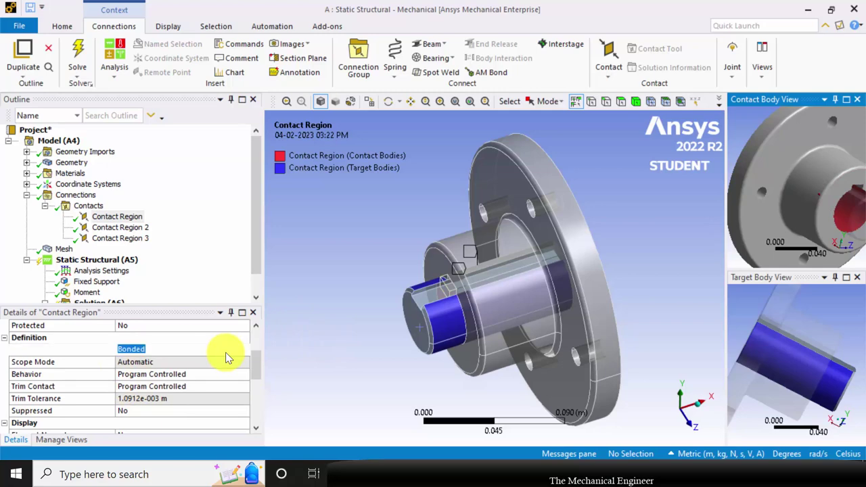
pyautogui.click(247, 349)
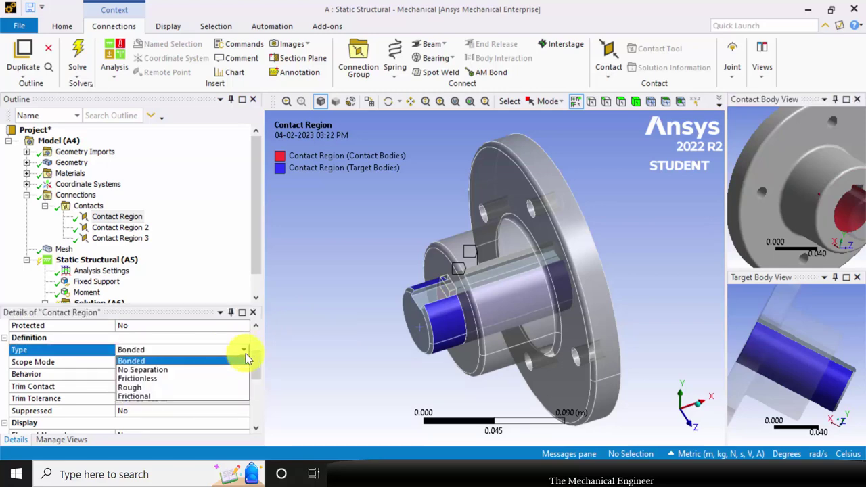
pyautogui.click(194, 400)
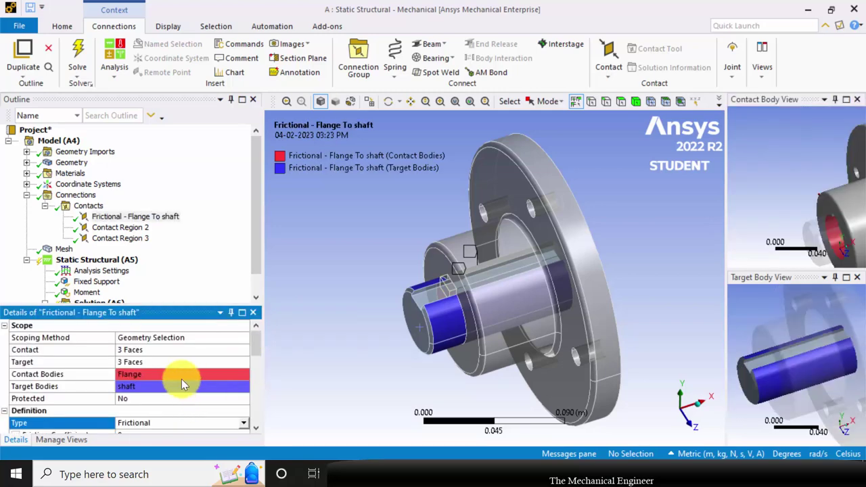
pyautogui.scroll(-3, 183, 379)
pyautogui.scroll(1, 175, 375)
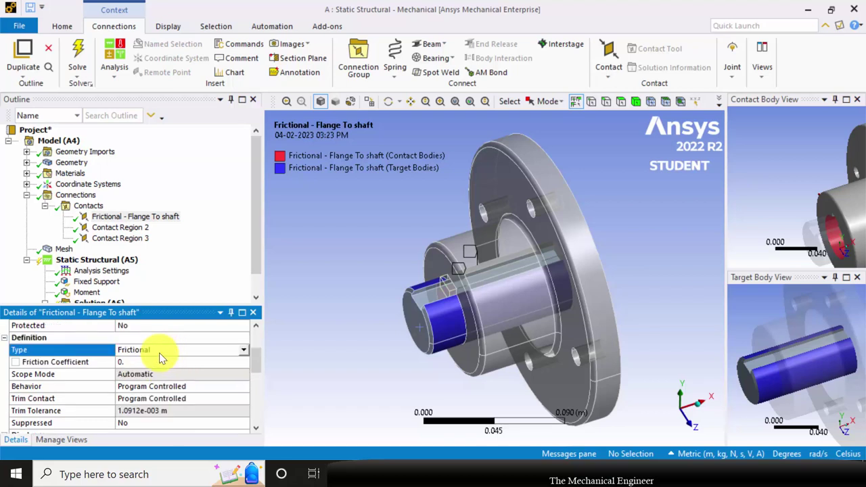
pyautogui.click(136, 363)
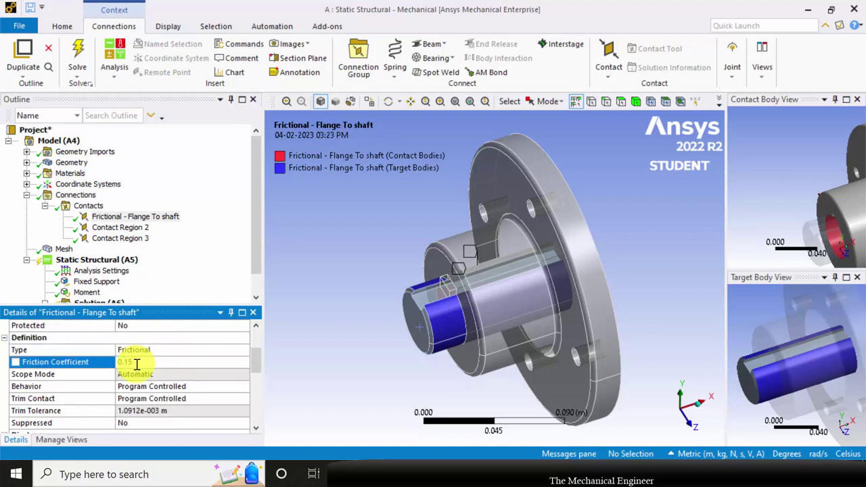
pyautogui.click(119, 230)
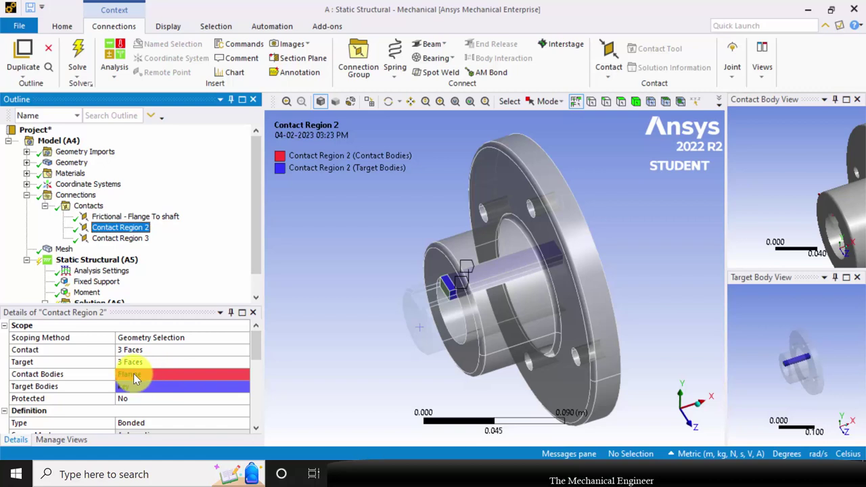
# Change the flange-to-key contact region (Contact Region 2) Type to Frictional
pyautogui.scroll(-3, 830, 217)
pyautogui.moveTo(830, 217); pyautogui.dragTo(822, 237, button='middle')
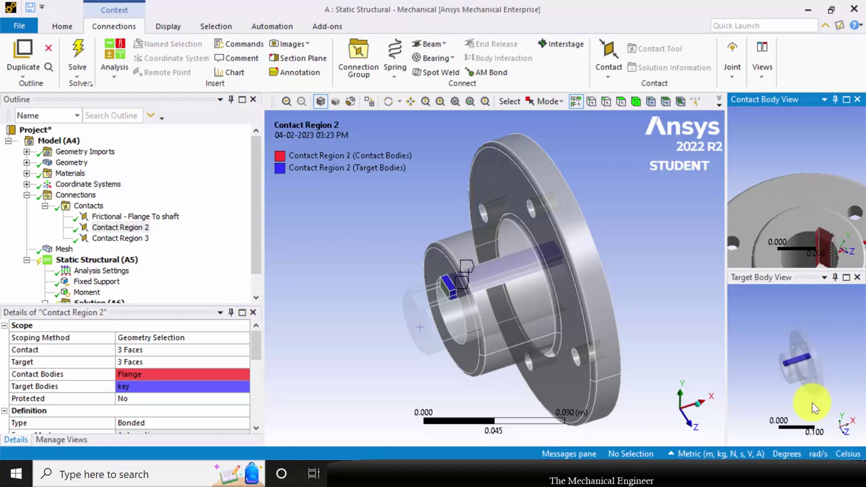
pyautogui.scroll(5, 806, 364)
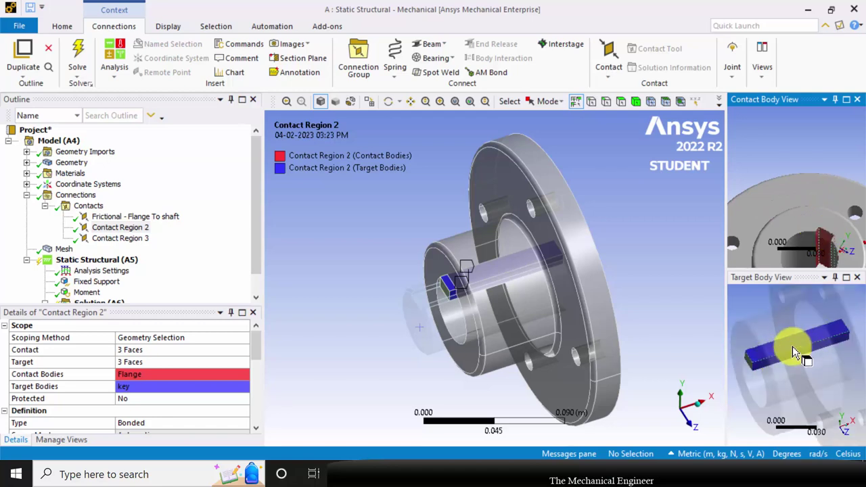
pyautogui.scroll(-2, 120, 396)
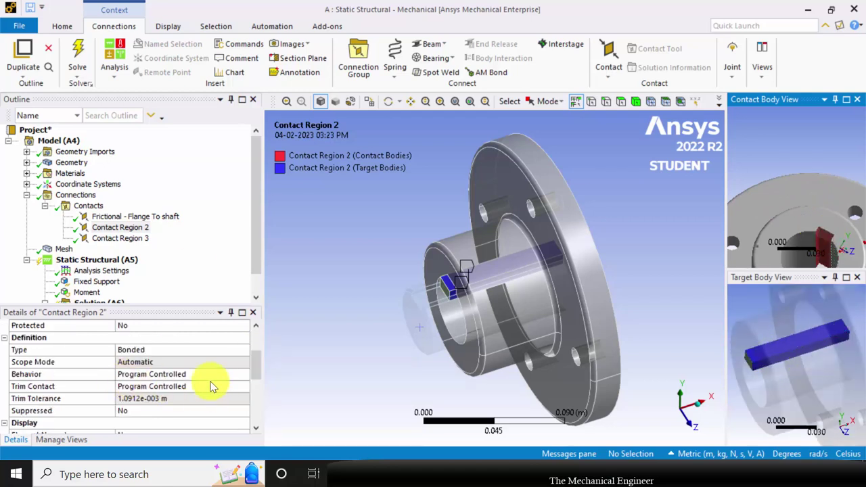
pyautogui.click(244, 353)
pyautogui.click(244, 351)
pyautogui.click(203, 392)
pyautogui.scroll(-2, 217, 404)
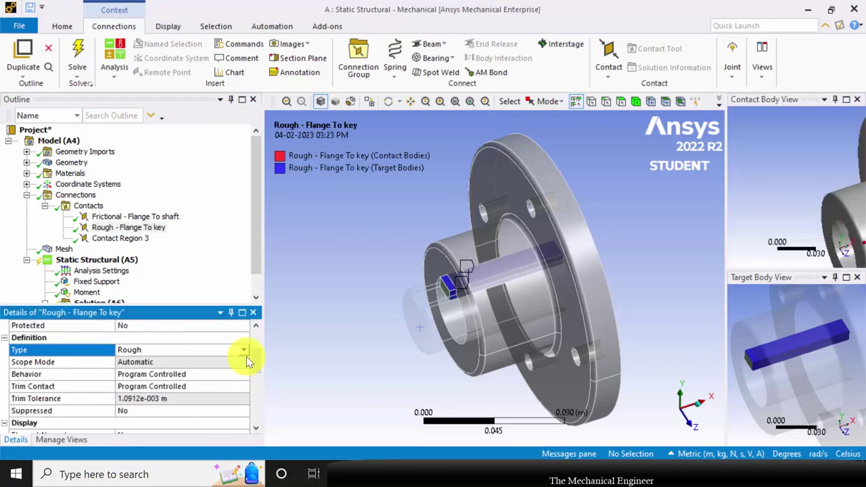
pyautogui.click(245, 351)
pyautogui.click(193, 389)
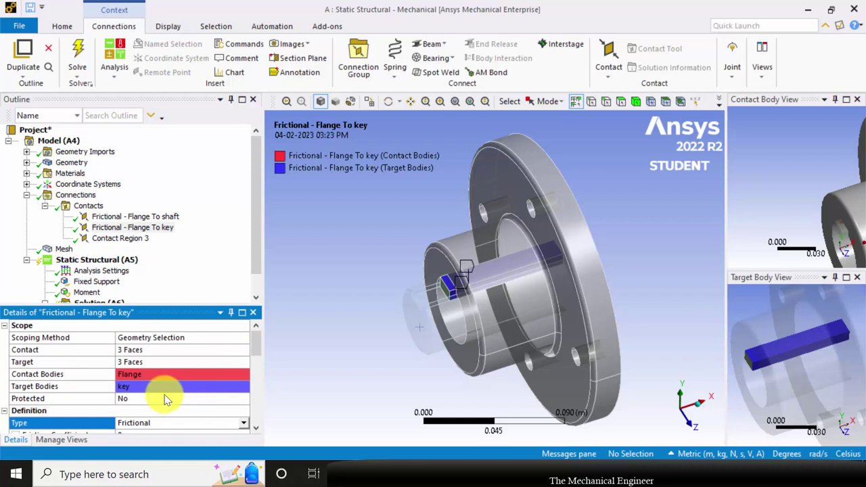
pyautogui.click(153, 363)
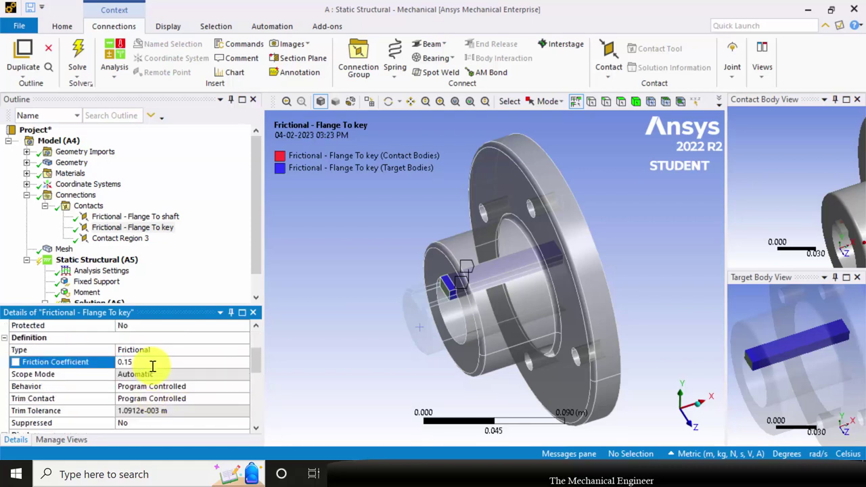
# Make the shaft-to-key contact Frictional with a 0.15 friction coefficient
pyautogui.click(120, 238)
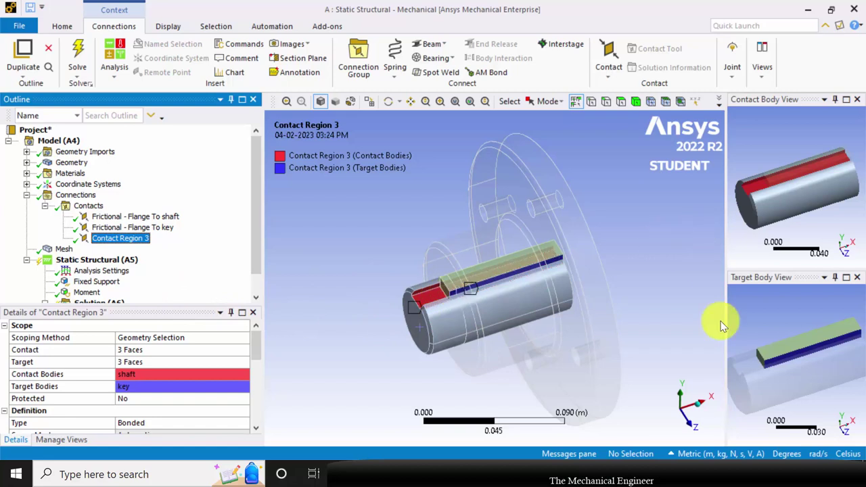
pyautogui.scroll(-2, 222, 357)
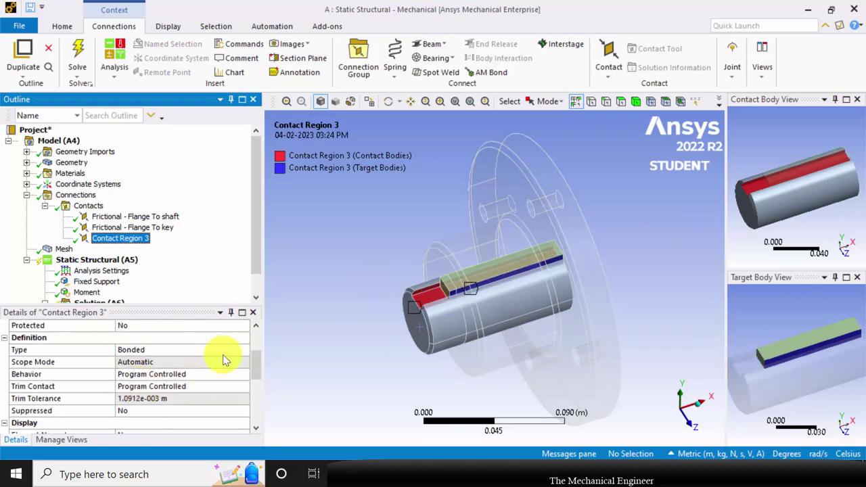
pyautogui.click(242, 350)
pyautogui.click(243, 350)
pyautogui.click(175, 396)
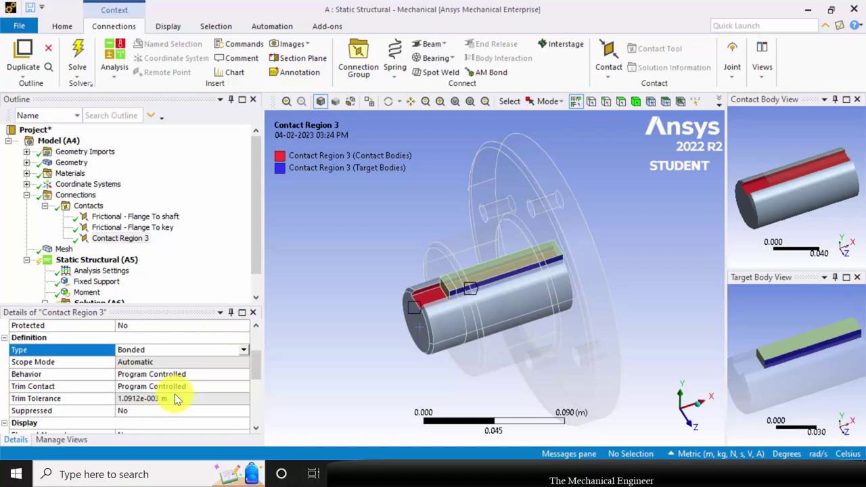
pyautogui.scroll(-2, 162, 396)
pyautogui.click(141, 362)
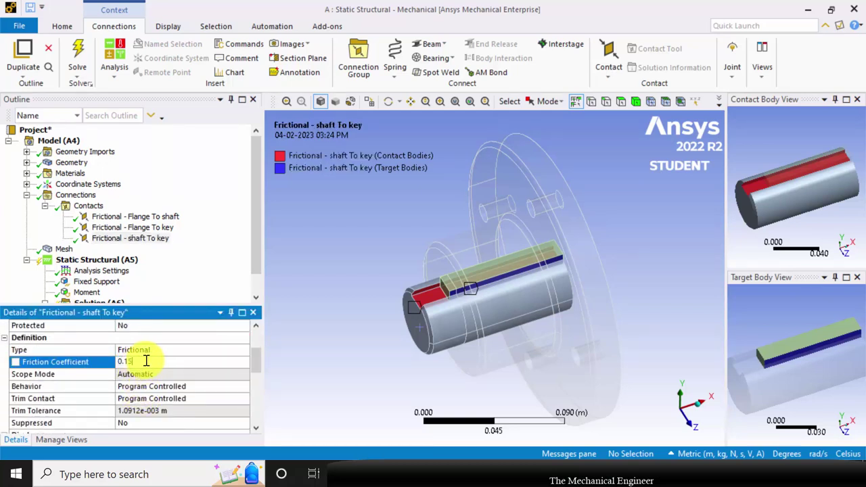
pyautogui.press('Return')
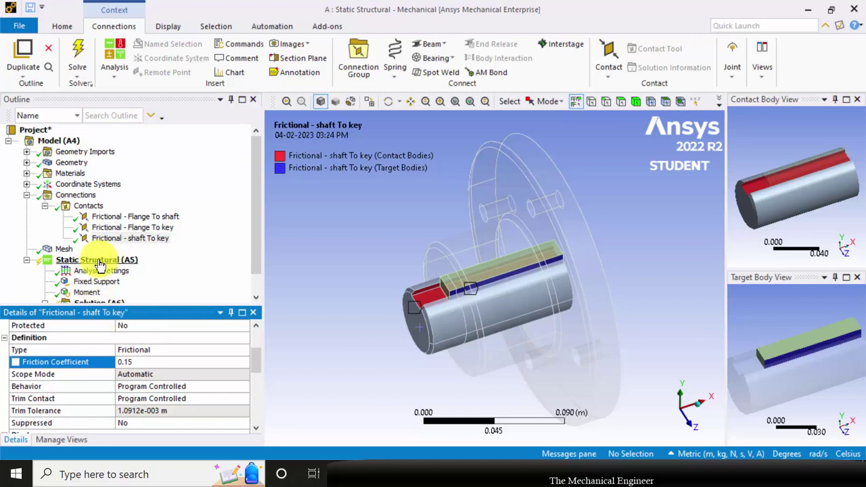
pyautogui.scroll(-1, 106, 261)
# Run Solve on Solution (A6) for the flange, shaft and key model
pyautogui.click(97, 281)
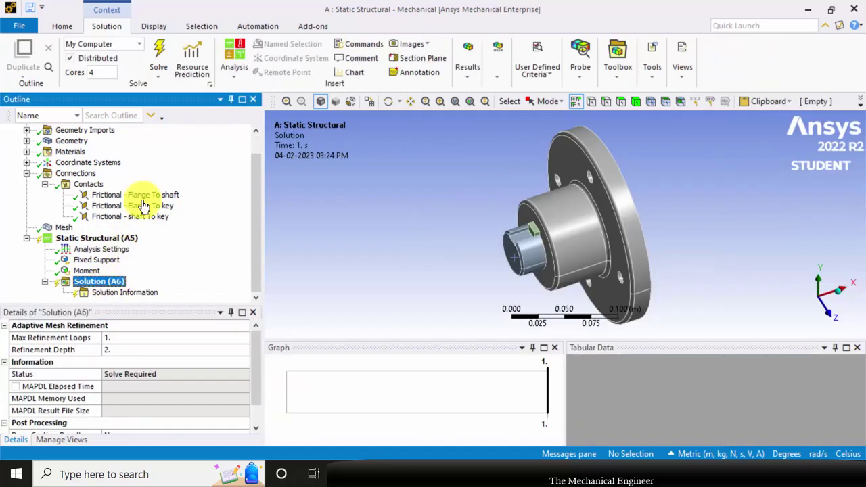
pyautogui.click(161, 57)
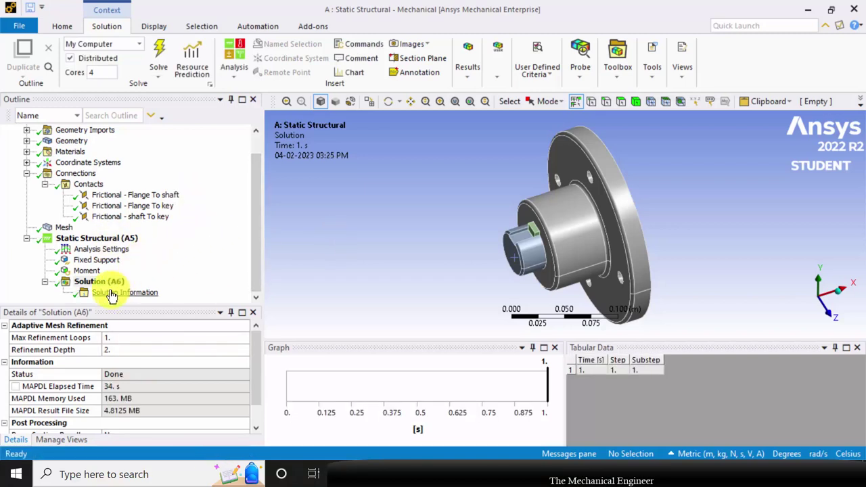
# Add an Equivalent (von-Mises) stress result and a Contact Tool to the Solution
pyautogui.rightClick(107, 282)
pyautogui.moveTo(214, 292)
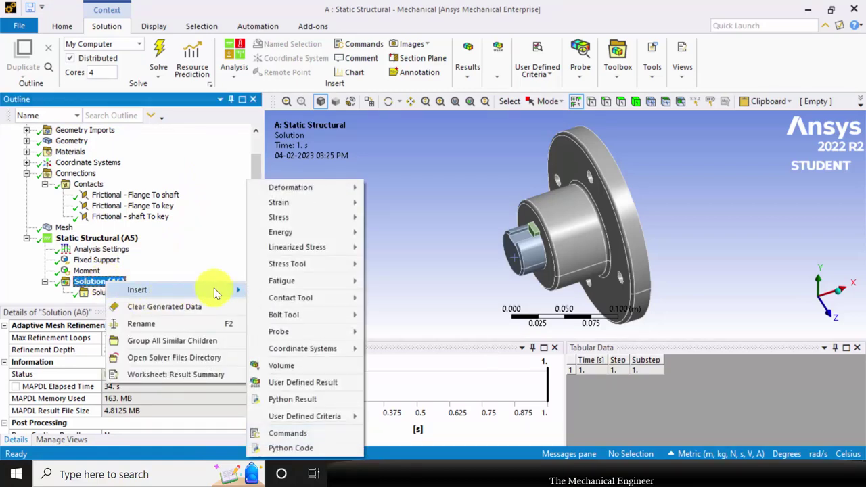
pyautogui.moveTo(325, 217)
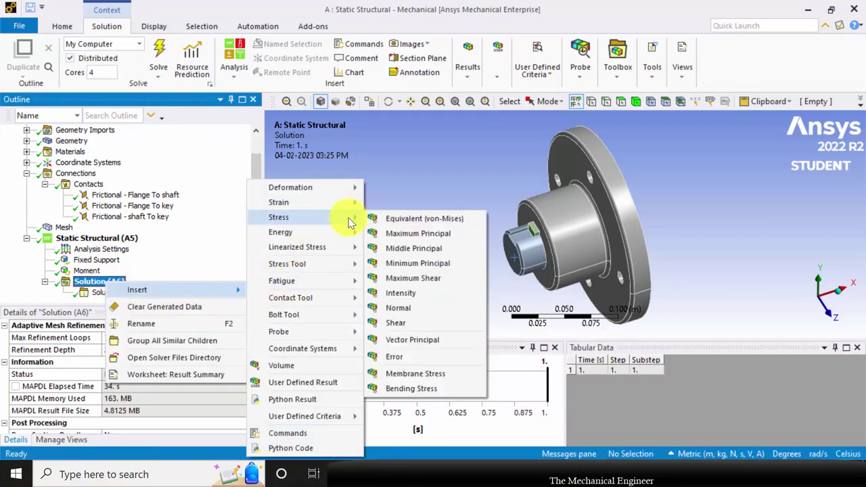
pyautogui.click(433, 220)
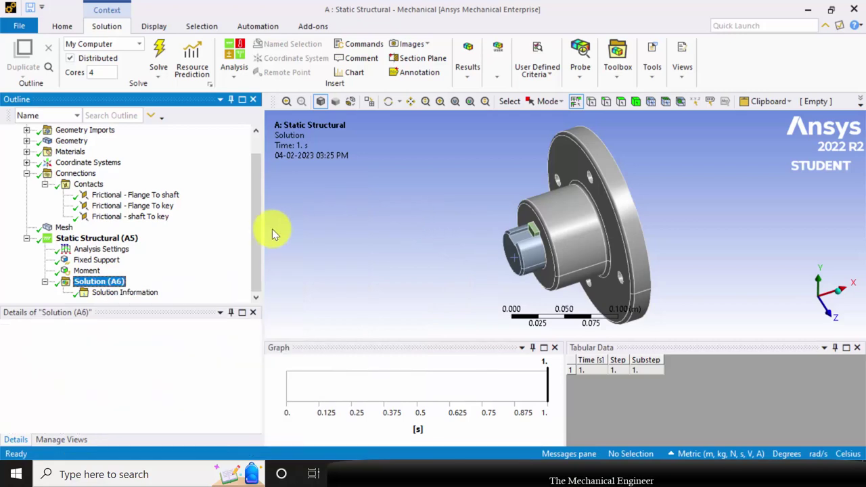
pyautogui.rightClick(105, 273)
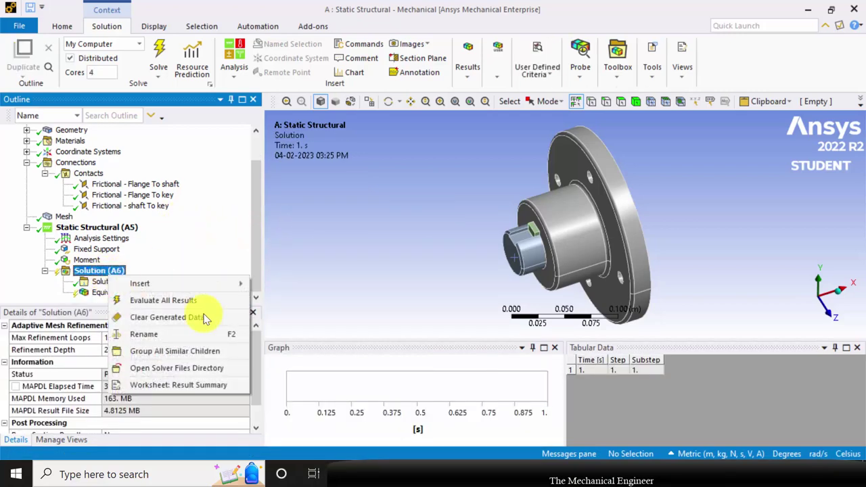
pyautogui.moveTo(242, 283)
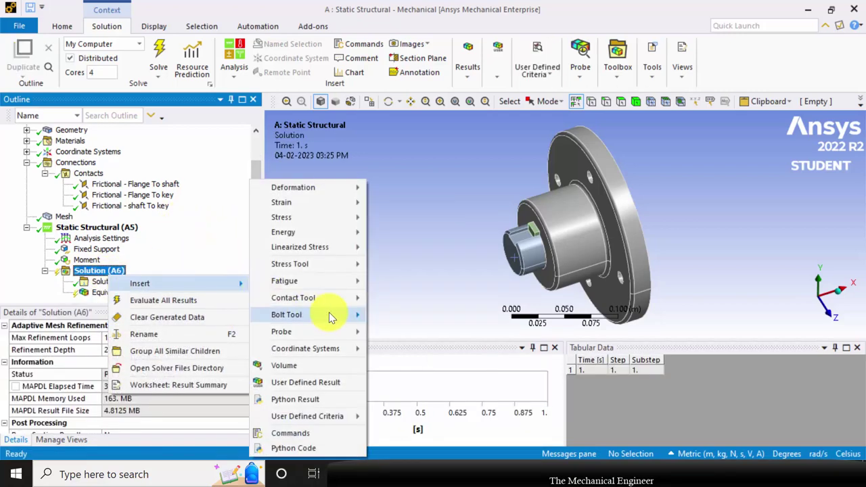
pyautogui.moveTo(330, 300)
pyautogui.click(400, 300)
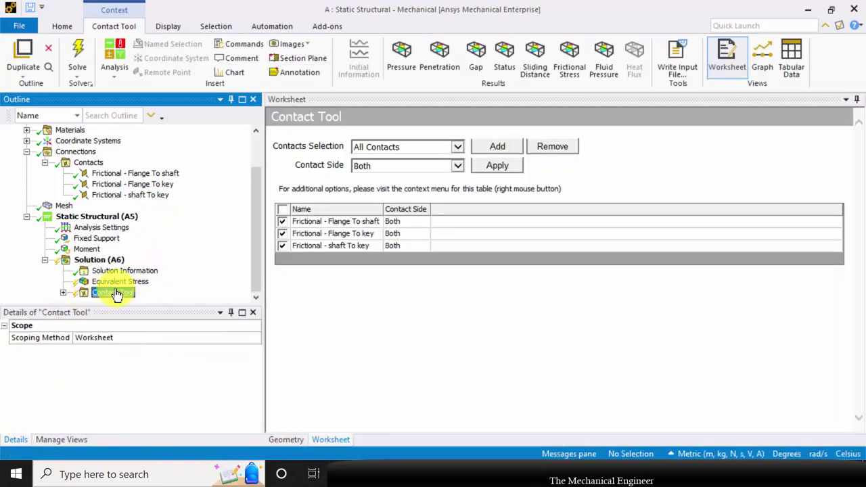
# Add Frictional Stress and Gap results to the Contact Tool, then evaluate all results
pyautogui.rightClick(117, 294)
pyautogui.moveTo(216, 298)
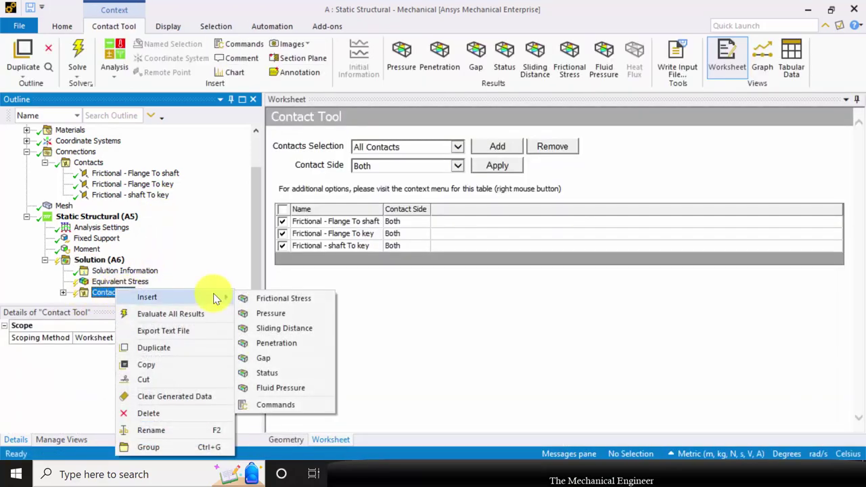
pyautogui.click(304, 300)
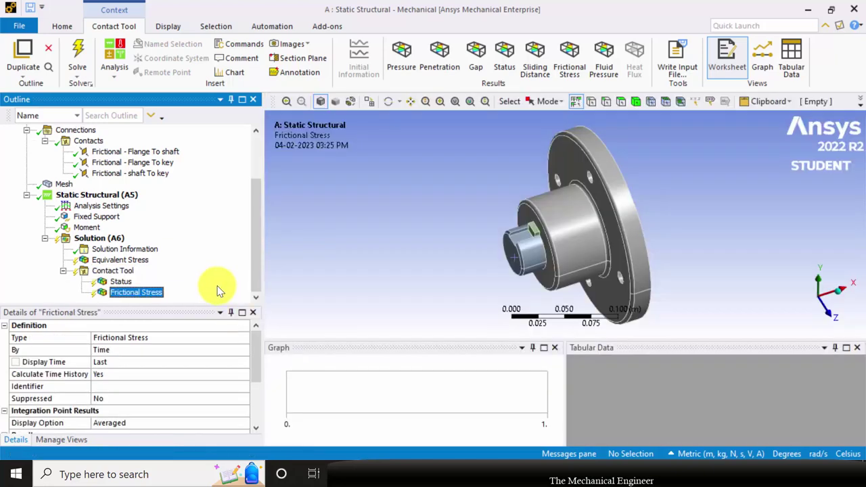
pyautogui.rightClick(116, 272)
pyautogui.moveTo(218, 279)
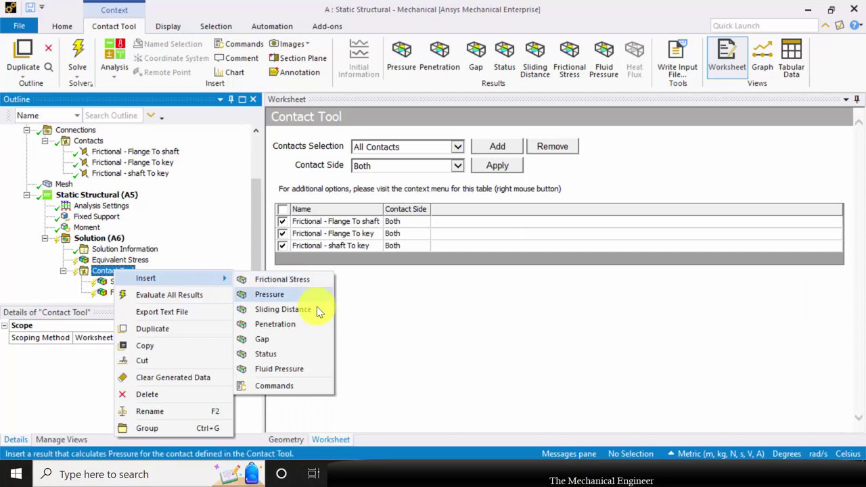
pyautogui.click(277, 339)
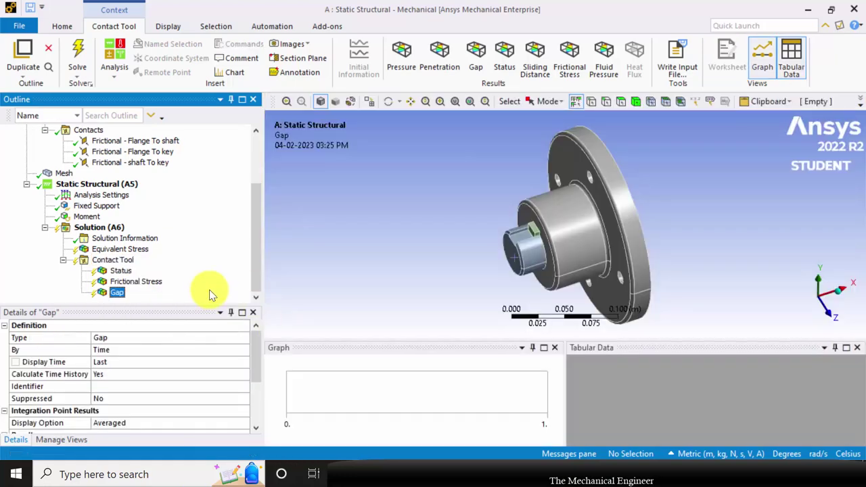
pyautogui.rightClick(106, 230)
pyautogui.click(165, 252)
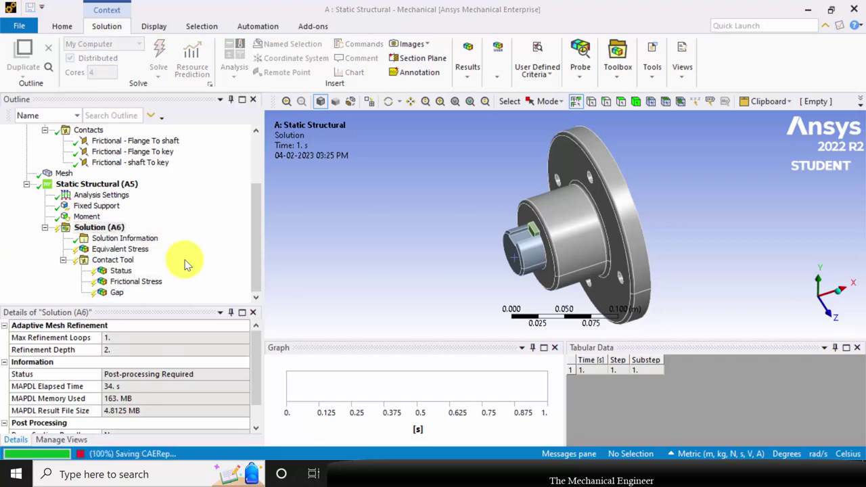
# Show the Equivalent Stress contour and orbit the assembly to a front view
pyautogui.click(125, 249)
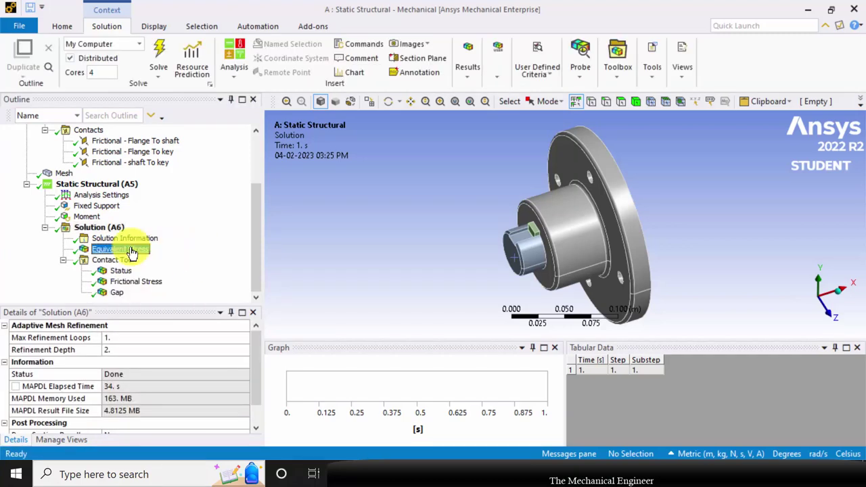
pyautogui.moveTo(371, 241); pyautogui.dragTo(638, 237, button='middle')
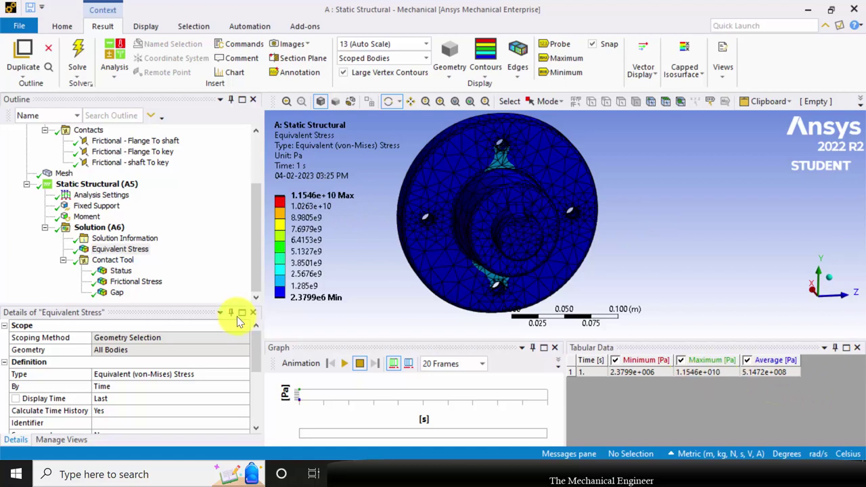
# Show the Frictional Stress result and orbit and zoom in on the shaft and key
pyautogui.click(139, 283)
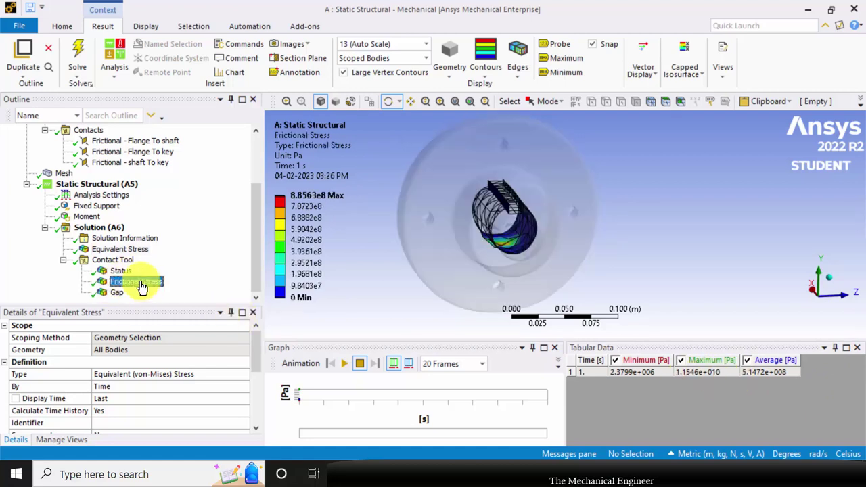
pyautogui.moveTo(624, 221); pyautogui.dragTo(507, 248)
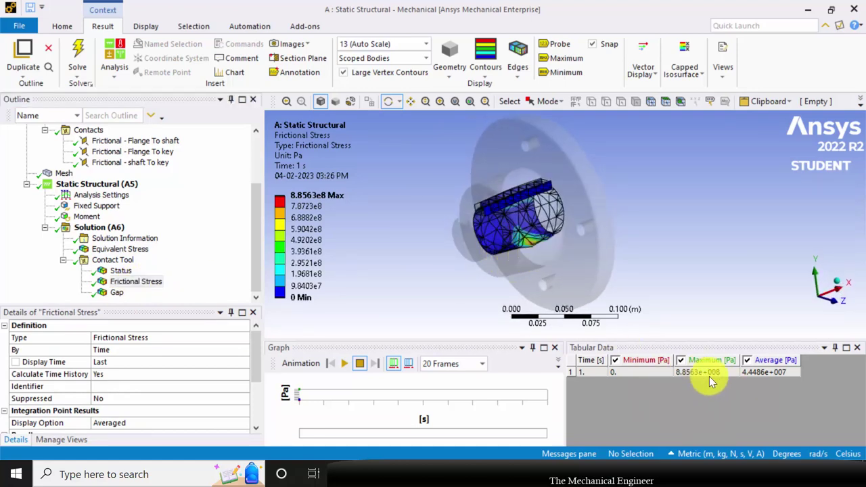
pyautogui.moveTo(592, 305); pyautogui.dragTo(528, 226)
pyautogui.scroll(5, 528, 227)
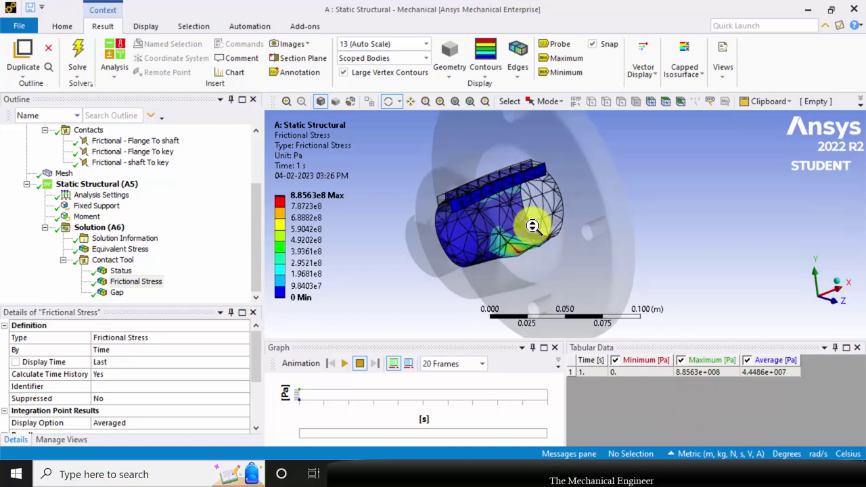
pyautogui.moveTo(527, 246)
pyautogui.mouseDown()
pyautogui.moveTo(522, 237)
pyautogui.moveTo(544, 248)
pyautogui.moveTo(534, 241)
pyautogui.mouseUp()
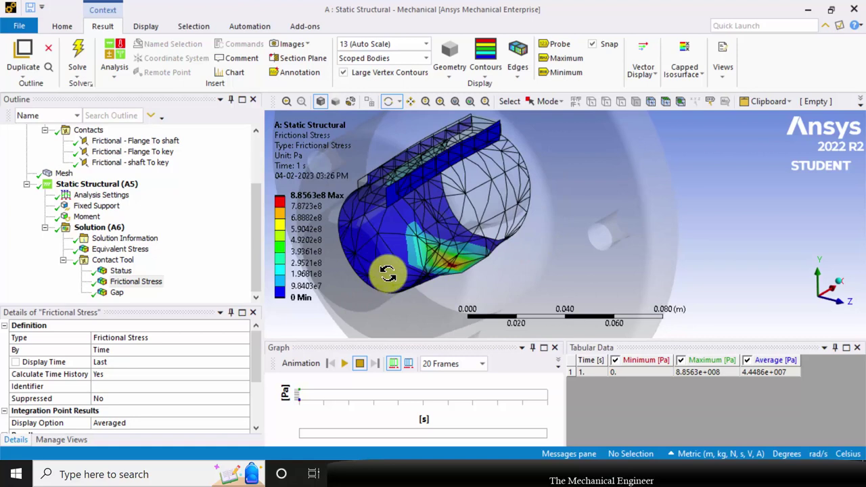
# Animate the frictional stress result, then display the contact Gap result
pyautogui.click(345, 365)
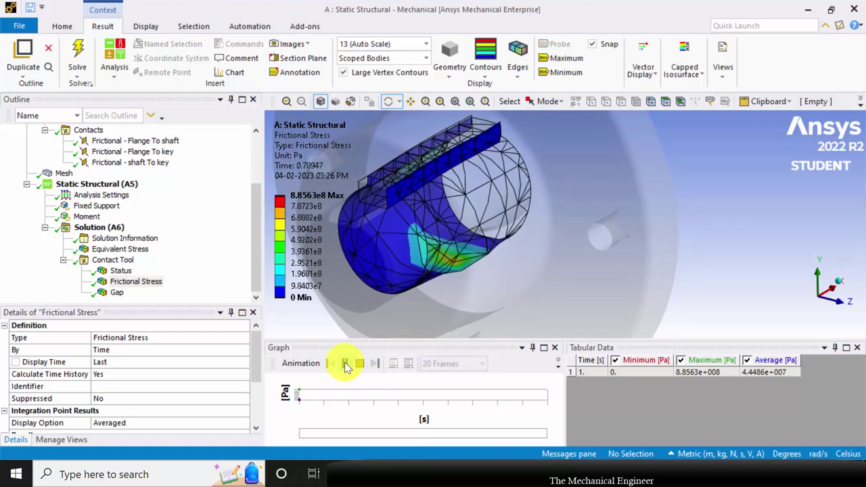
pyautogui.click(360, 365)
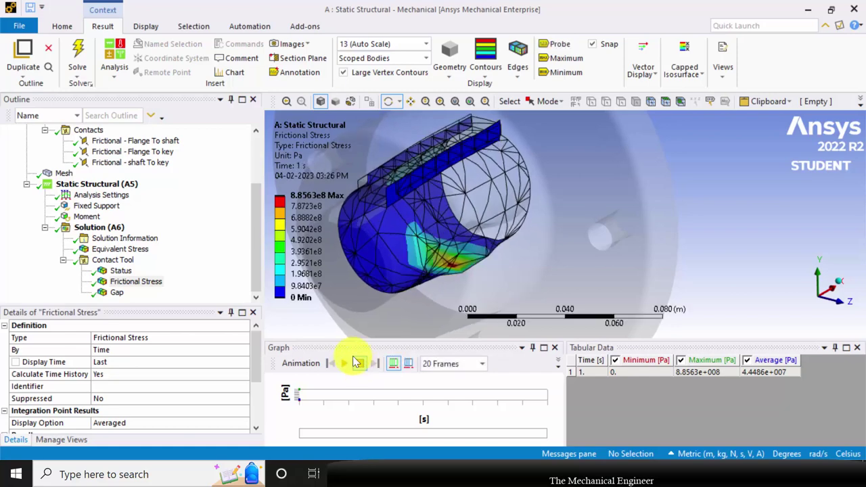
pyautogui.click(119, 297)
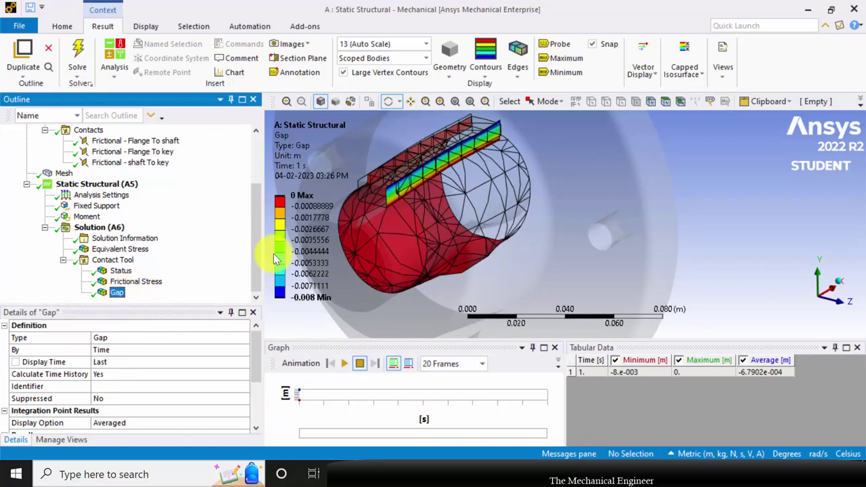
# Orbit the model and play through the contact Gap animation
pyautogui.moveTo(442, 258); pyautogui.dragTo(429, 224)
pyautogui.click(345, 364)
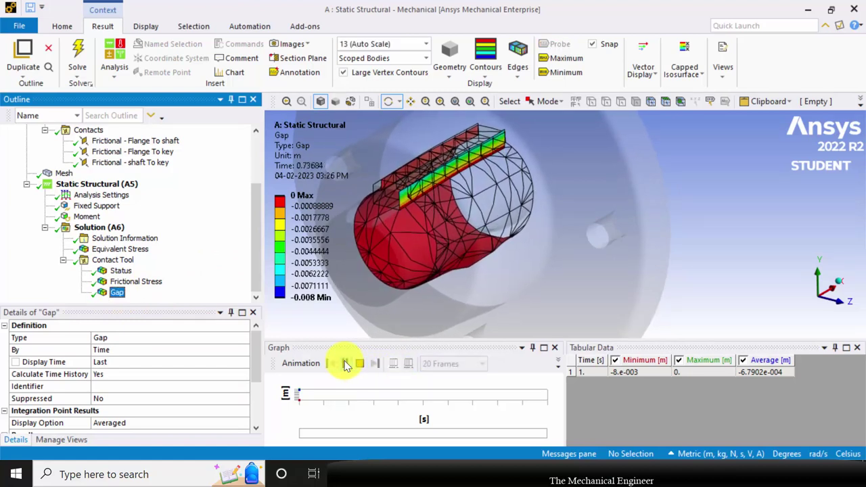
pyautogui.click(360, 365)
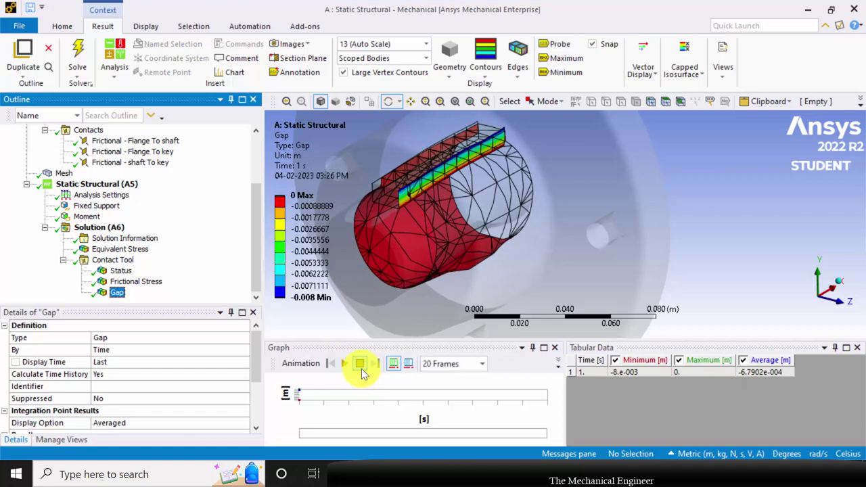
# Animate the contact Status result, then return to Frictional Stress
pyautogui.click(119, 270)
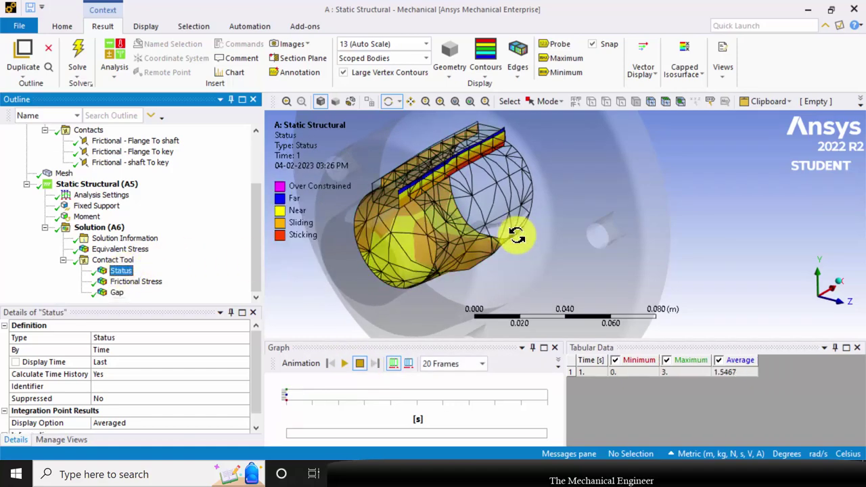
pyautogui.click(349, 363)
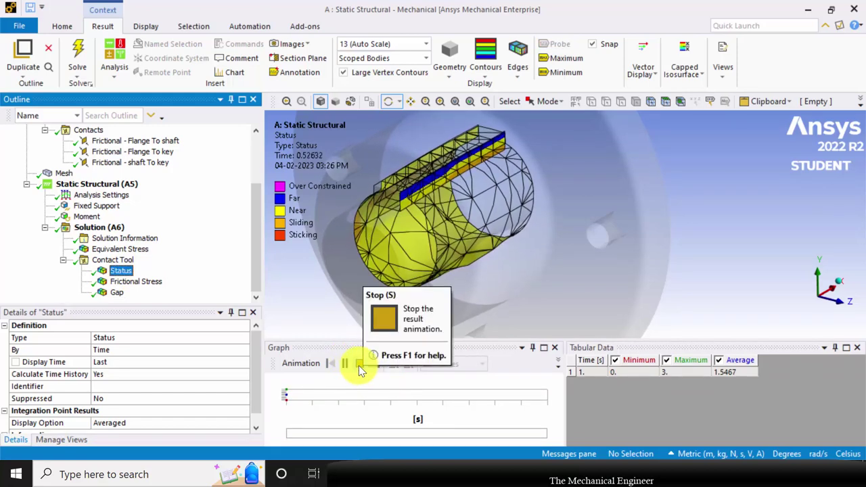
pyautogui.click(360, 366)
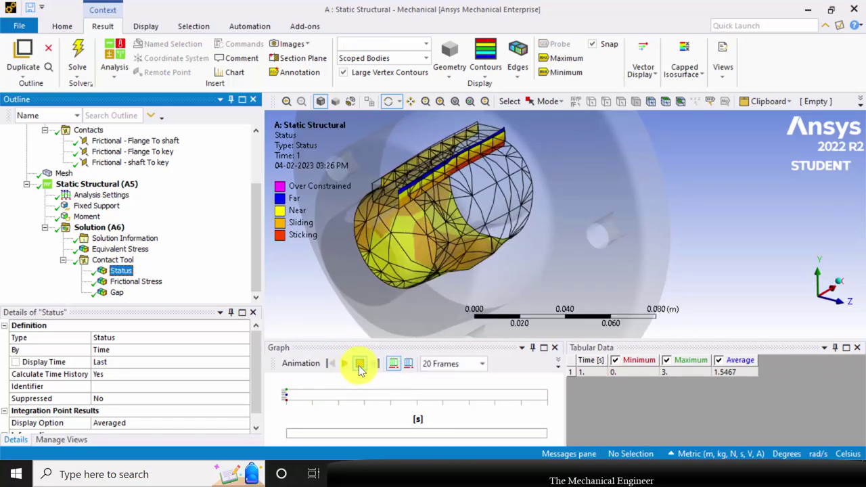
pyautogui.click(142, 283)
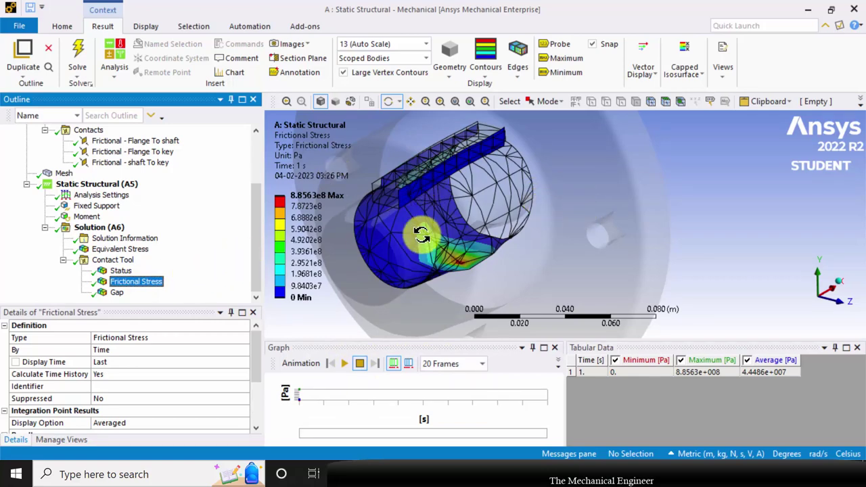
# Export the frictional stress view as a PNG named 'contactal stress' in Documents
pyautogui.click(287, 44)
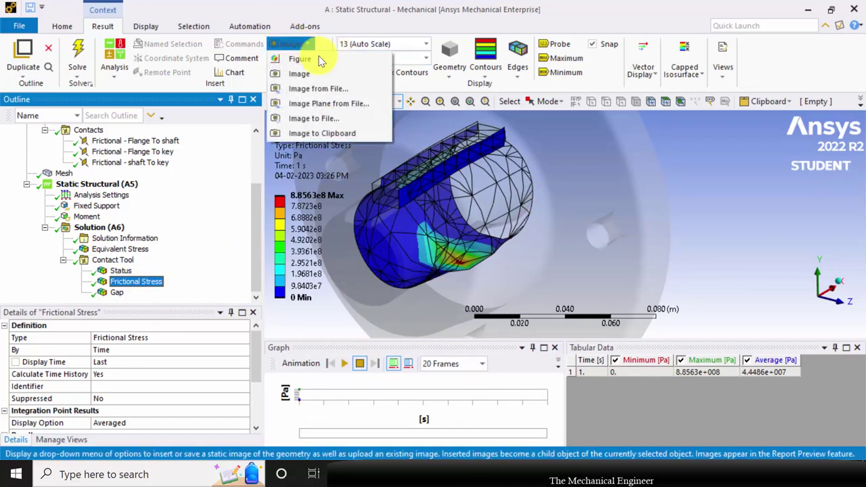
pyautogui.click(335, 118)
pyautogui.click(409, 176)
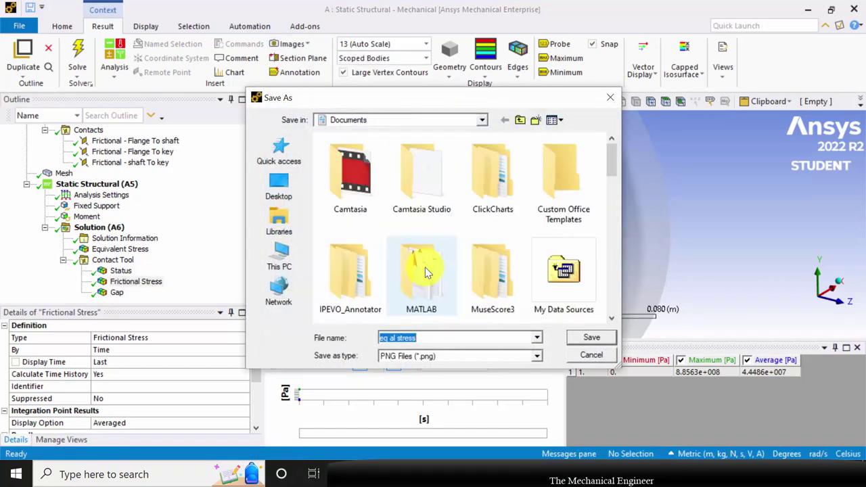
pyautogui.press('End')
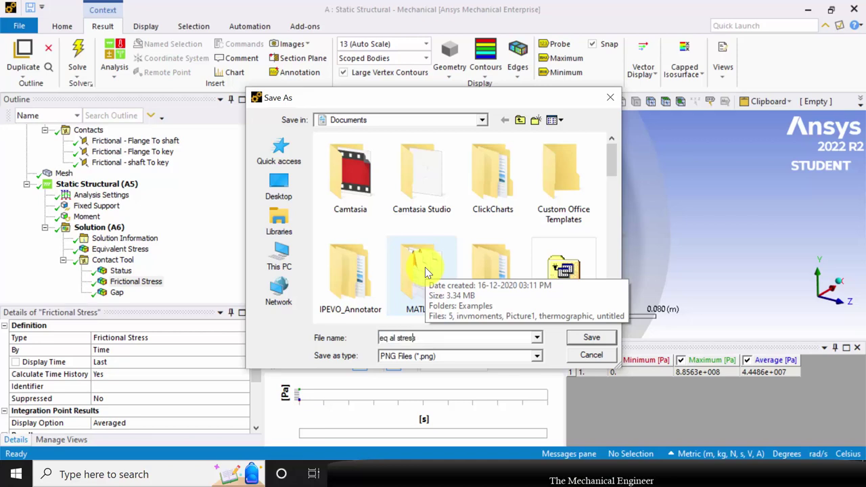
pyautogui.press('Left')
pyautogui.press('Left')
pyautogui.press('Left')
pyautogui.press('Left')
pyautogui.press('Left')
pyautogui.press('Left')
pyautogui.press('Left')
pyautogui.press('Left')
pyautogui.press('Left')
pyautogui.press('Left')
pyautogui.press('BackSpace')
pyautogui.press('BackSpace')
pyautogui.write('contact')
pyautogui.press('Return')
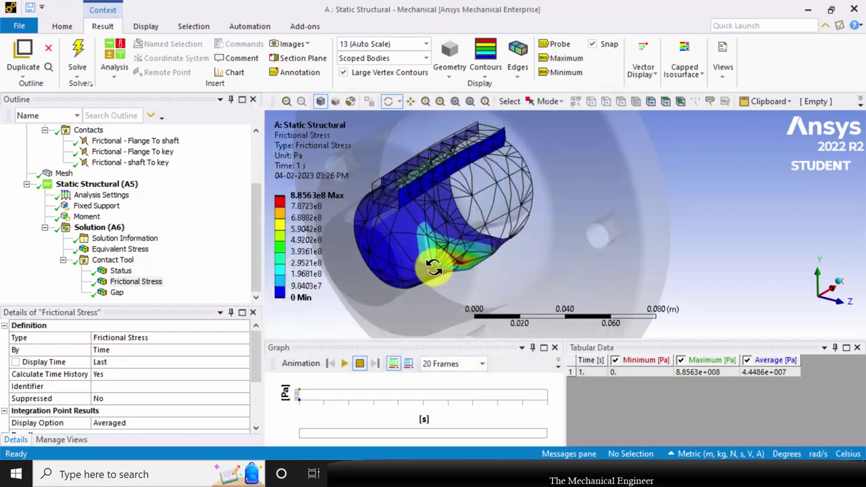